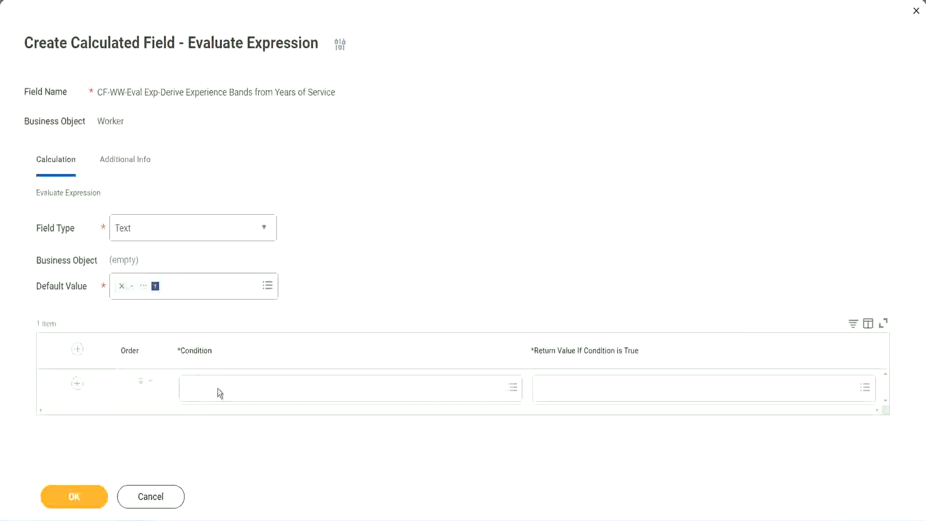
Step: Set the first row's condition to CF-WW-TF-Length of Service between 0 and 7 years, copying the Field 1 name from the Notepad++ notes
{"action": "left_click", "coordinate": [218, 389]}
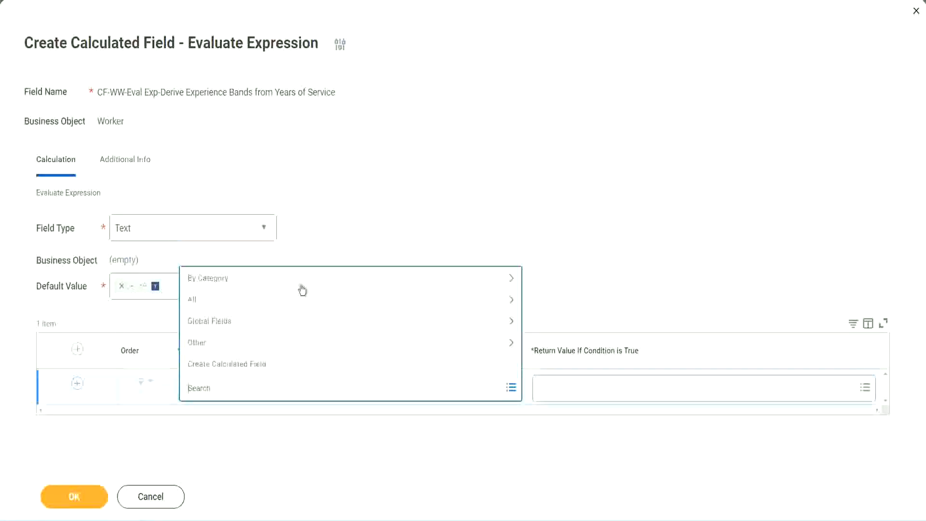
{"action": "left_click", "coordinate": [356, 220]}
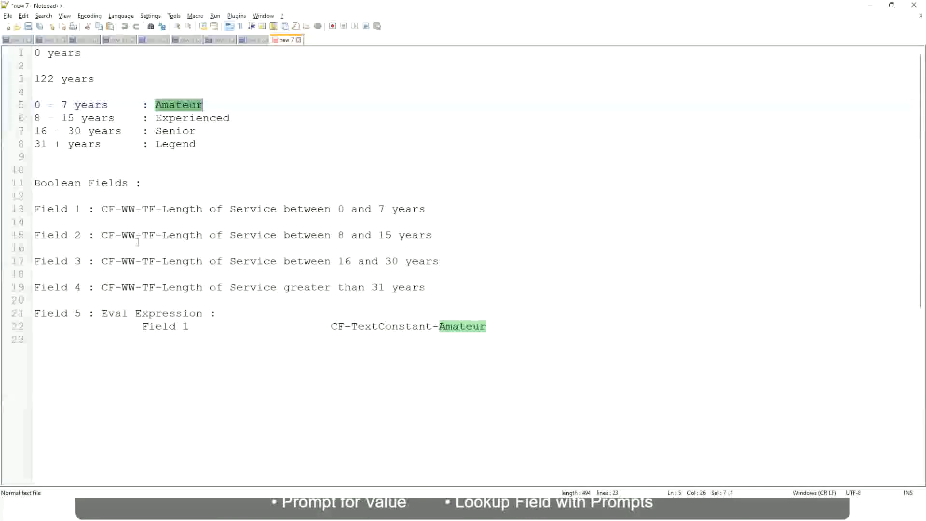
{"action": "double_click", "coordinate": [104, 209]}
{"action": "left_click_drag", "start_coordinate": [160, 210], "coordinate": [426, 213]}
{"action": "key", "text": "ctrl+c"}
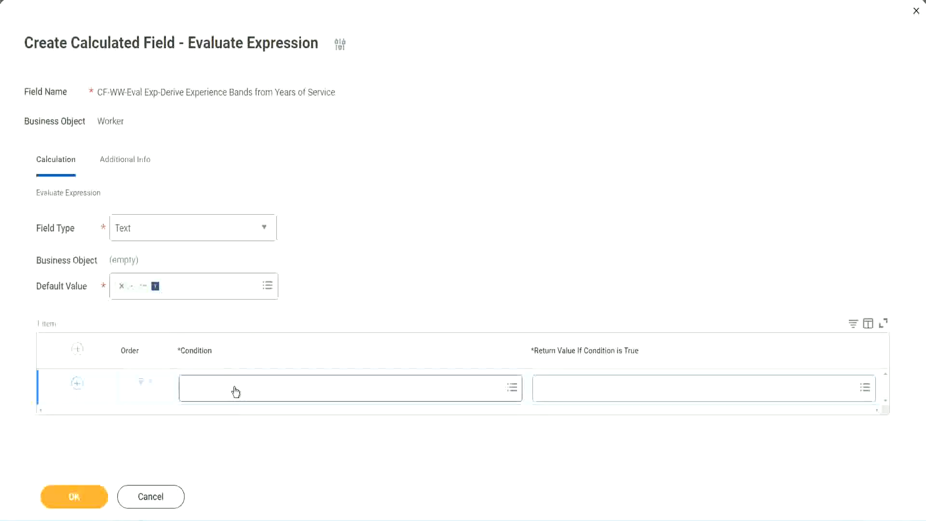
{"action": "left_click", "coordinate": [236, 391]}
{"action": "key", "text": "ctrl+v"}
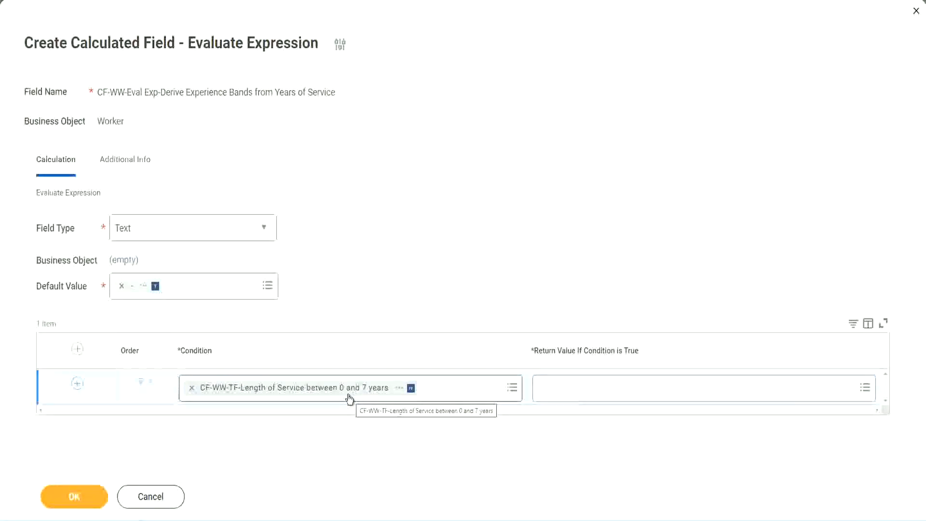
{"action": "left_click", "coordinate": [603, 396]}
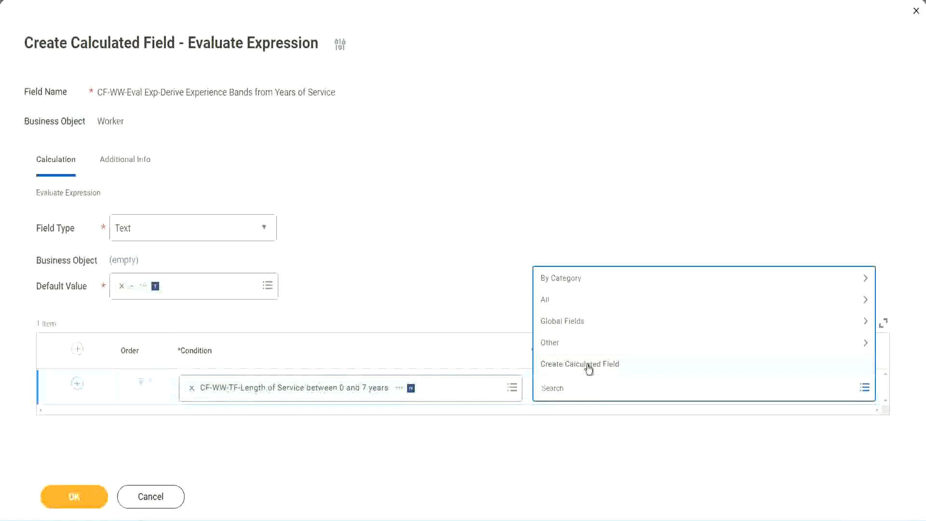
{"action": "left_click", "coordinate": [537, 240]}
{"action": "left_click", "coordinate": [558, 389]}
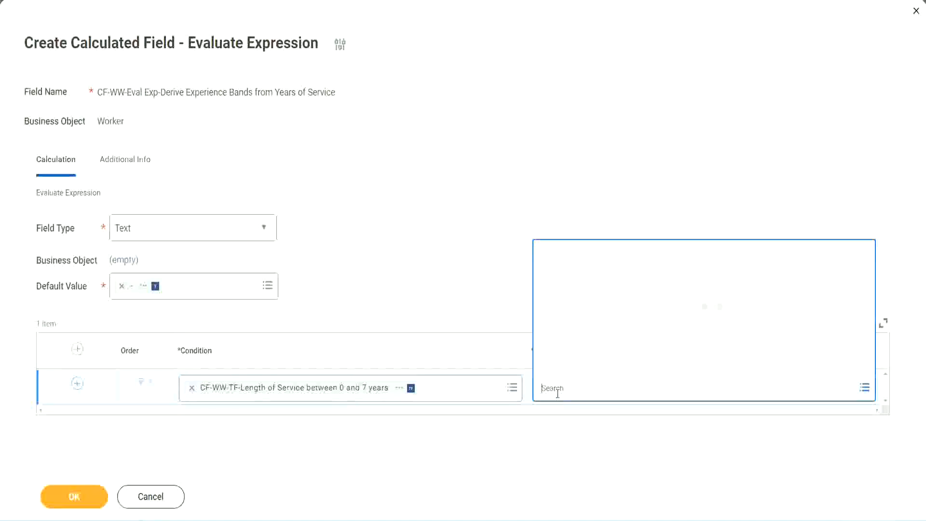
{"action": "type", "text": "Amaterue"}
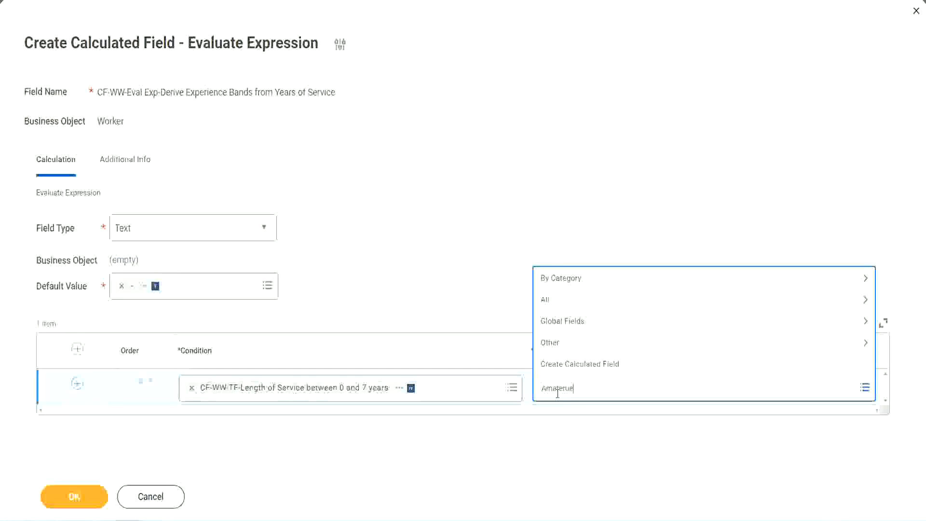
{"action": "left_click", "coordinate": [468, 280]}
{"action": "left_click", "coordinate": [584, 396]}
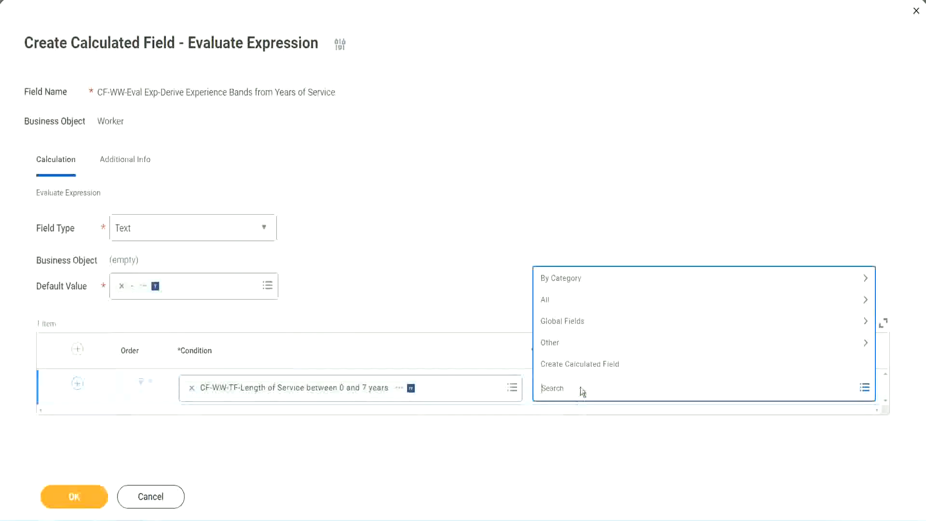
{"action": "left_click", "coordinate": [467, 280]}
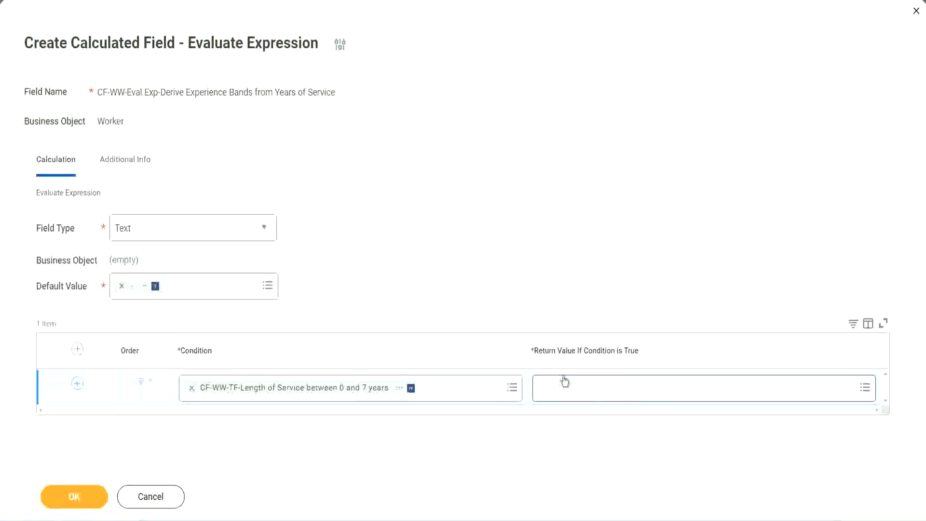
Step: Start a new calculated field for the first row's return value and name it CF-WW-TC-Amateur
{"action": "left_click", "coordinate": [600, 388]}
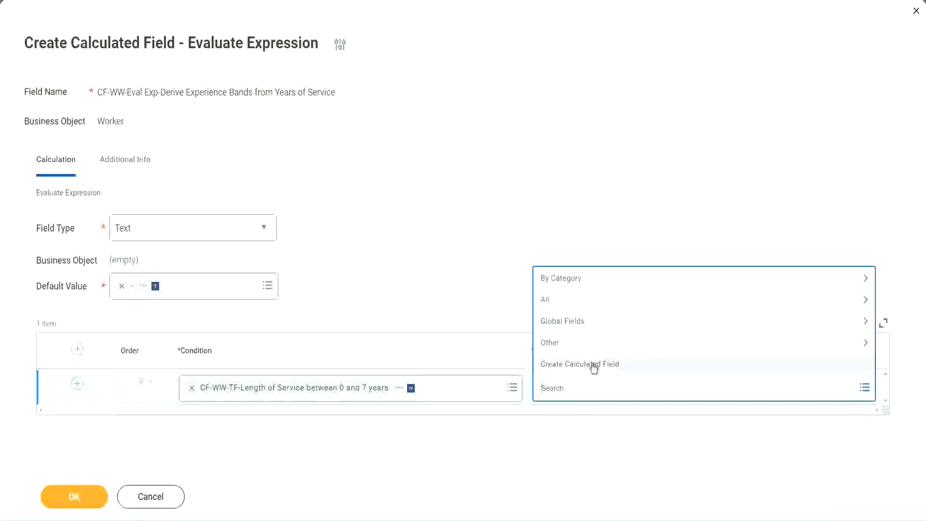
{"action": "left_click", "coordinate": [594, 368]}
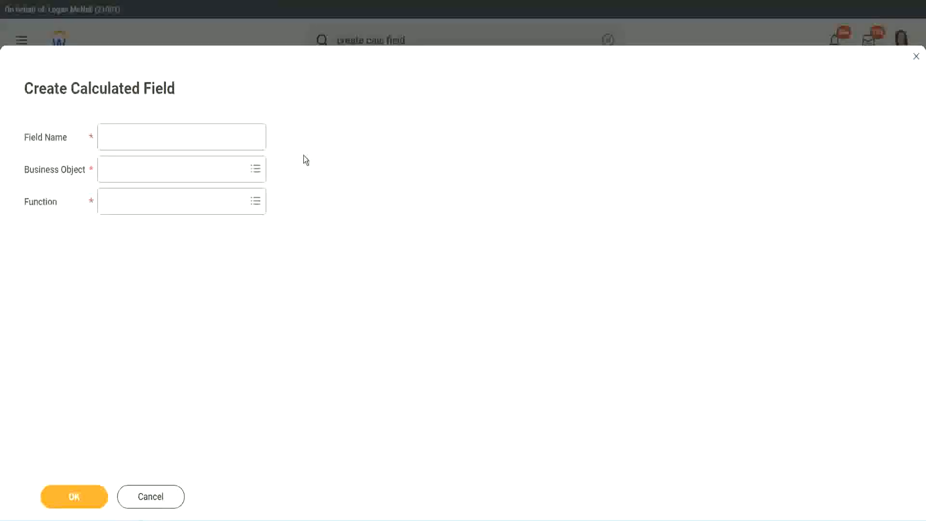
{"action": "left_click", "coordinate": [115, 138]}
{"action": "type", "text": "CF"}
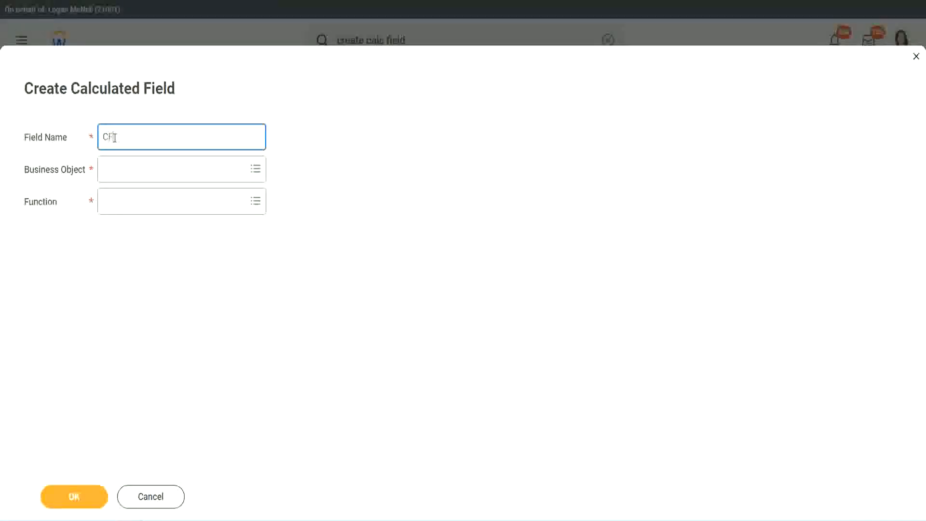
{"action": "type", "text": "_TC"}
{"action": "type", "text": "-Am"}
{"action": "type", "text": "ateur"}
{"action": "left_click", "coordinate": [116, 137]}
{"action": "type", "text": "WW"}
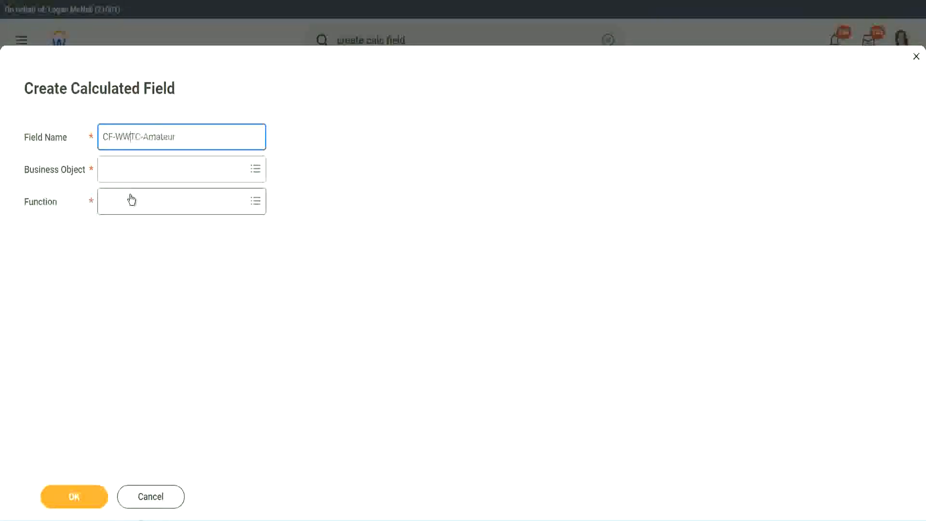
{"action": "type", "text": "-"}
Step: Set the new calculated field's business object to Global
{"action": "left_click", "coordinate": [130, 170]}
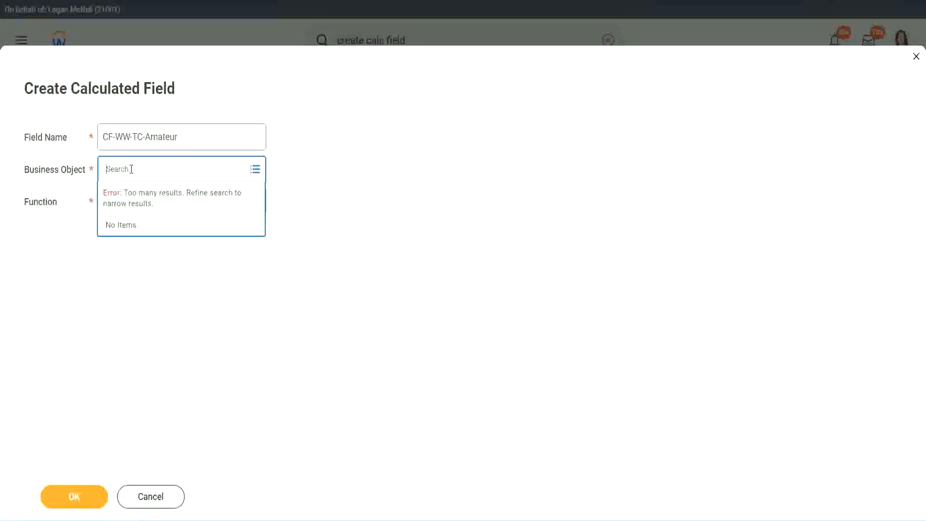
{"action": "type", "text": "worker"}
{"action": "key", "text": "BackSpace"}
{"action": "key", "text": "BackSpace"}
{"action": "key", "text": "BackSpace"}
{"action": "key", "text": "BackSpace"}
{"action": "key", "text": "BackSpace"}
{"action": "key", "text": "BackSpace"}
{"action": "type", "text": "global"}
{"action": "key", "text": "Return"}
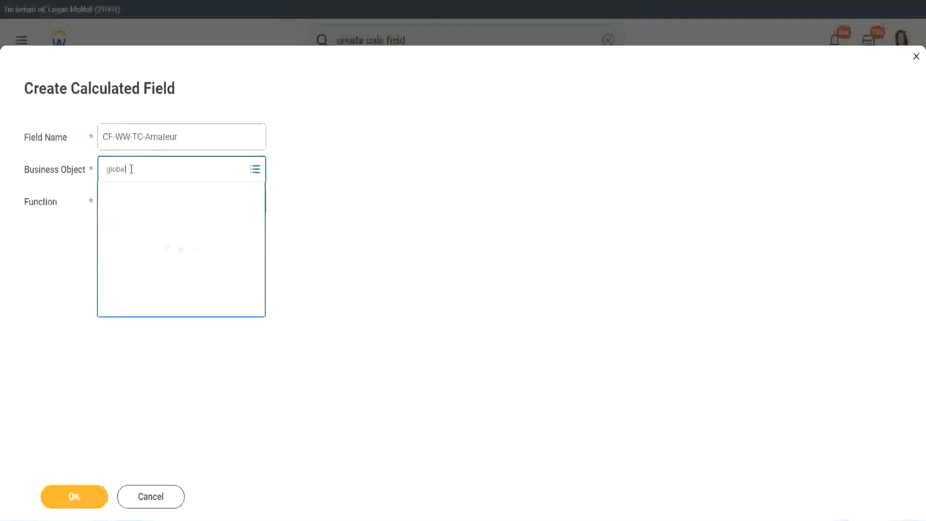
{"action": "left_click", "coordinate": [145, 224]}
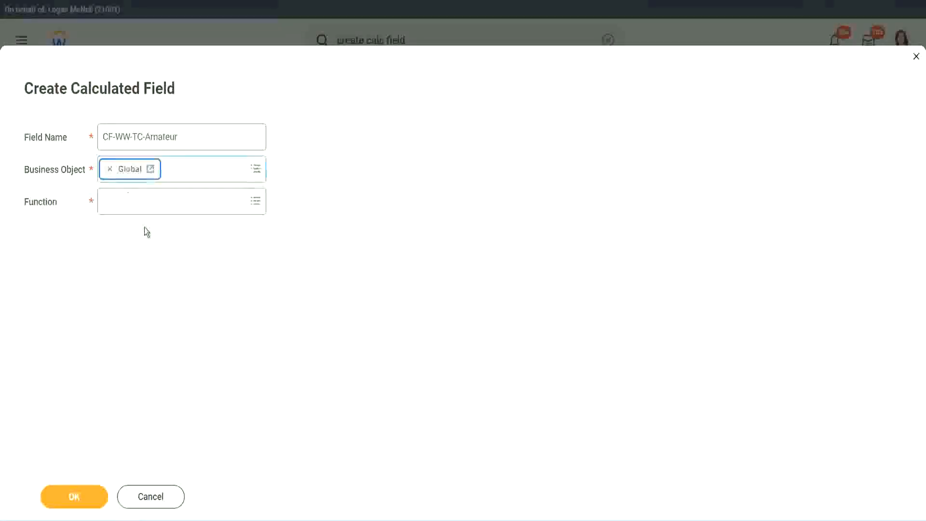
{"action": "triple_click", "coordinate": [241, 135]}
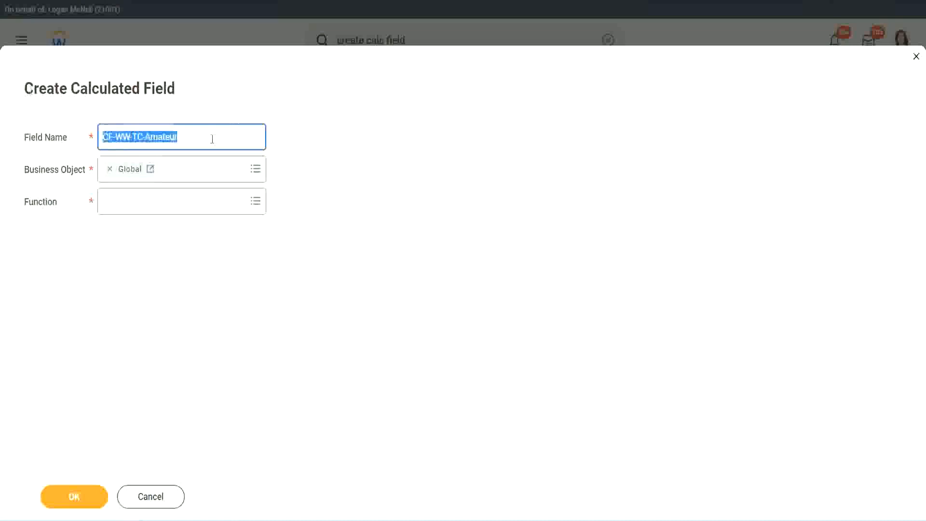
{"action": "left_click", "coordinate": [203, 139]}
{"action": "double_click", "coordinate": [182, 135]}
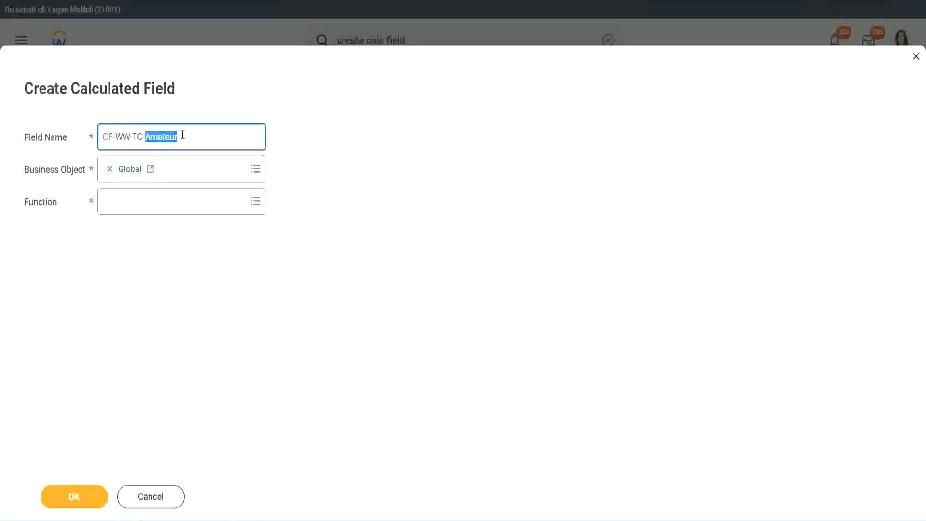
{"action": "left_click", "coordinate": [192, 135]}
{"action": "double_click", "coordinate": [173, 138]}
Step: Choose Text Constant as the calculated field's function and continue to its definition
{"action": "left_click", "coordinate": [130, 200]}
{"action": "type", "text": "text c"}
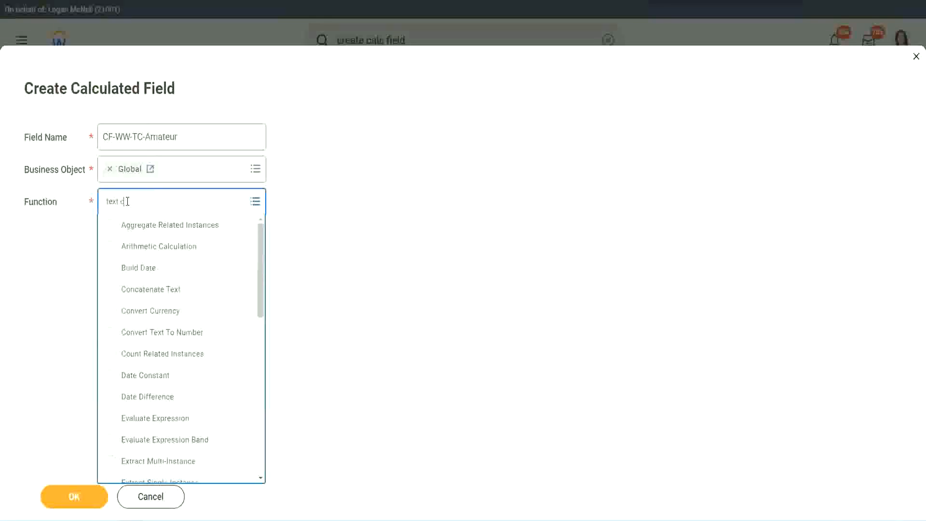
{"action": "type", "text": "onst"}
{"action": "key", "text": "Return"}
{"action": "left_click", "coordinate": [78, 505]}
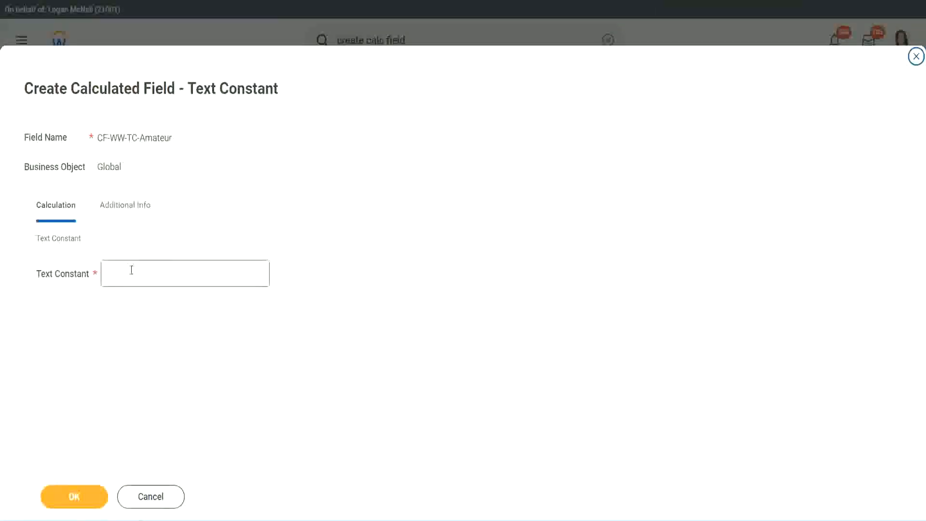
Step: Set the text constant to Amateur and save the field as the first row's return value
{"action": "left_click", "coordinate": [149, 273]}
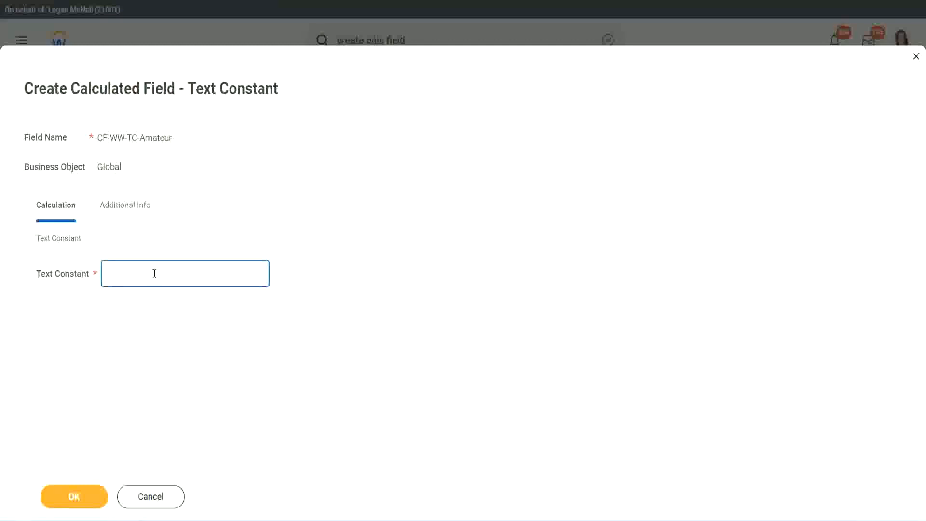
{"action": "type", "text": "Amateur"}
{"action": "left_click", "coordinate": [71, 499]}
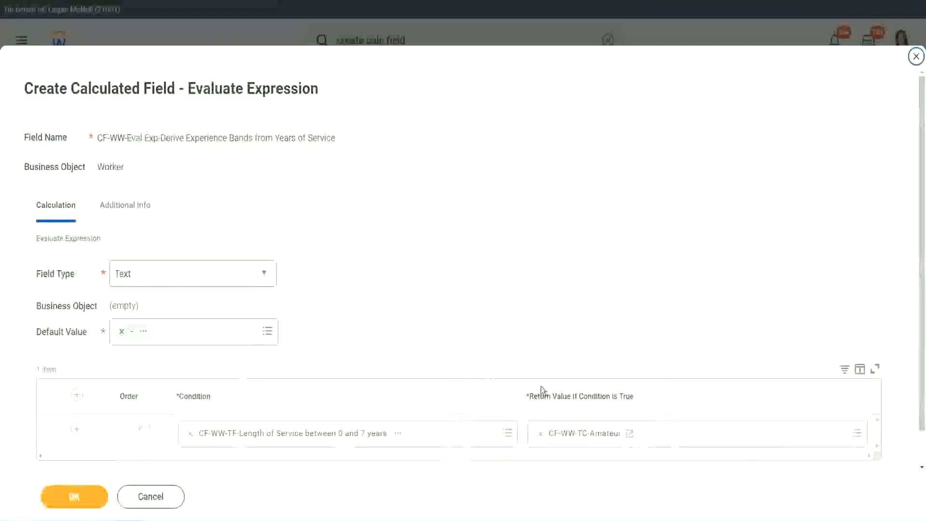
{"action": "right_click", "coordinate": [575, 438]}
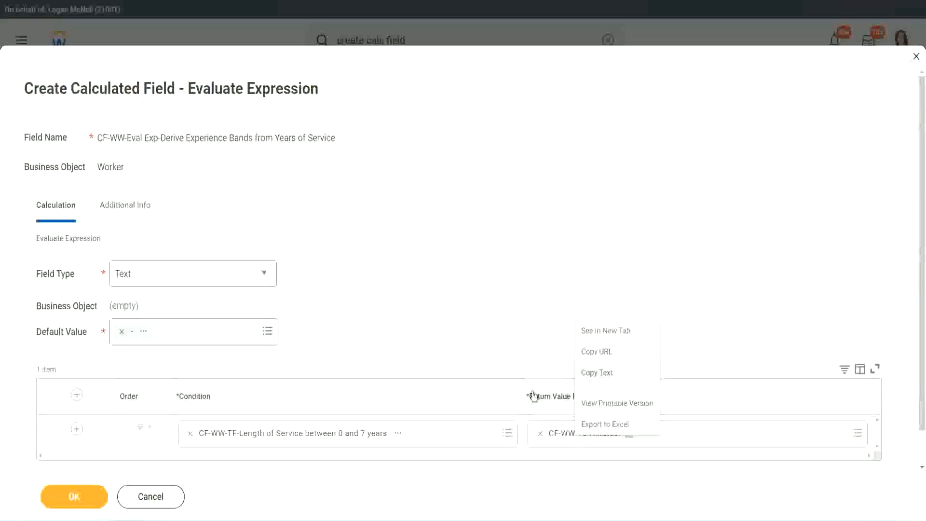
{"action": "left_click", "coordinate": [574, 438]}
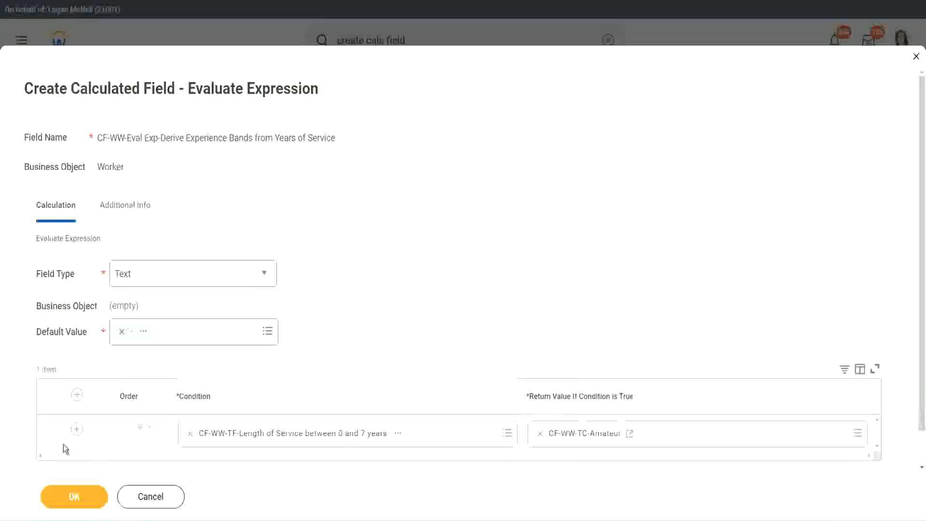
Step: Add three more condition rows below the Amateur row of the Evaluate Expression table
{"action": "left_click", "coordinate": [76, 429]}
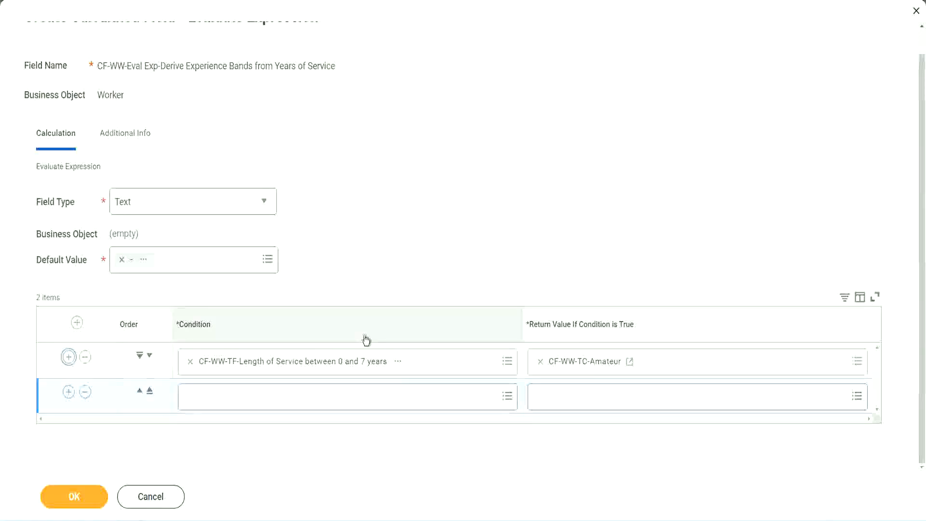
{"action": "left_click", "coordinate": [69, 392]}
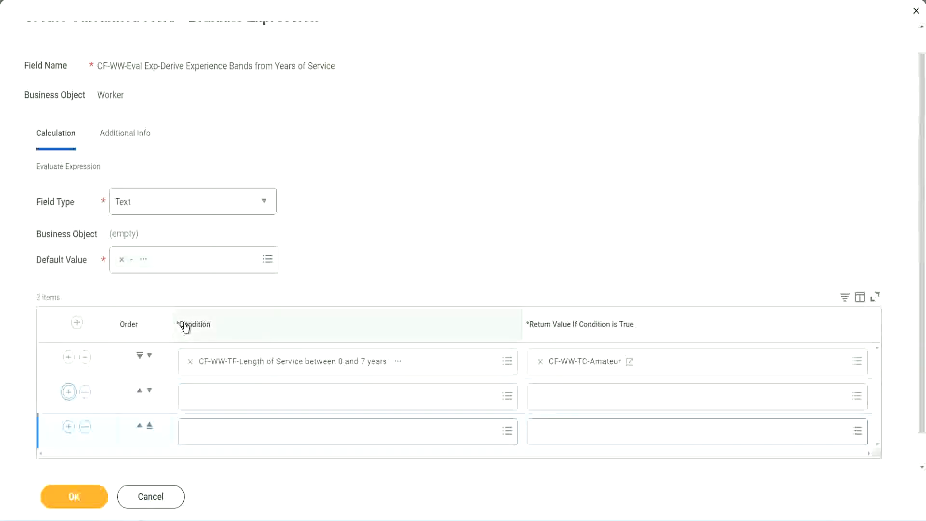
{"action": "left_click", "coordinate": [69, 393]}
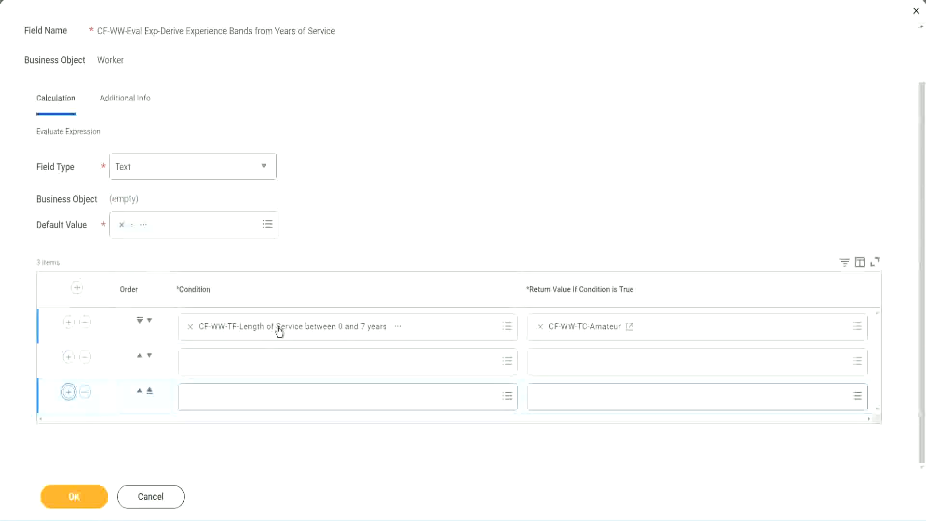
Step: Set the second row's condition to CF-WW-TF-Length of Service between 8 and 15 years
{"action": "left_click", "coordinate": [228, 363]}
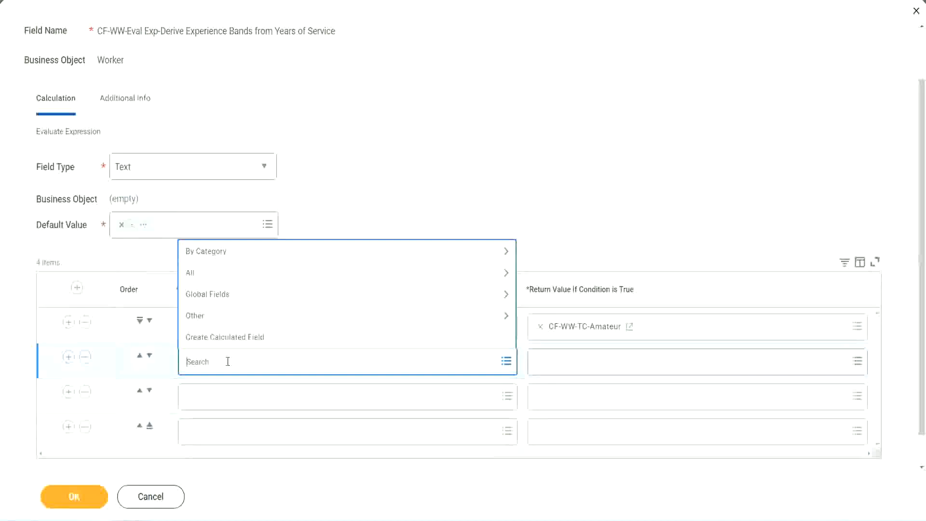
{"action": "type", "text": "cf-ww"}
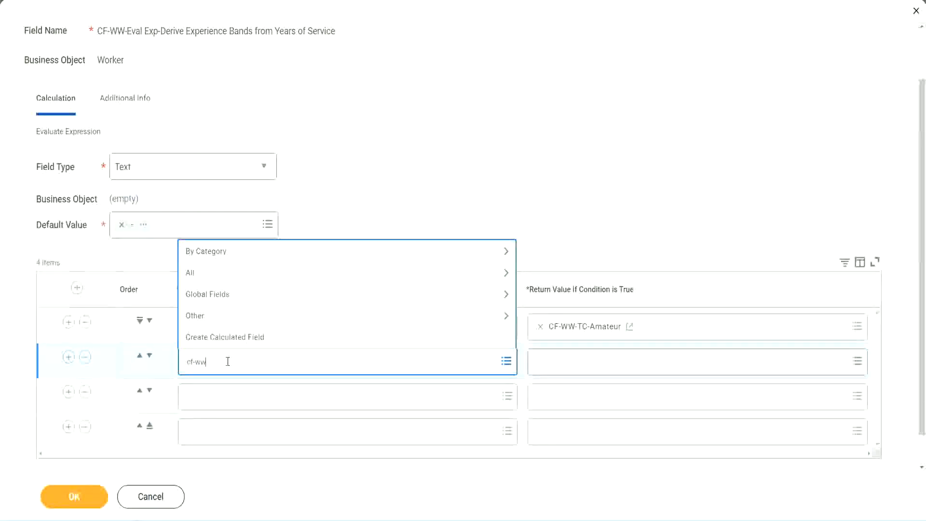
{"action": "type", "text": "-tf"}
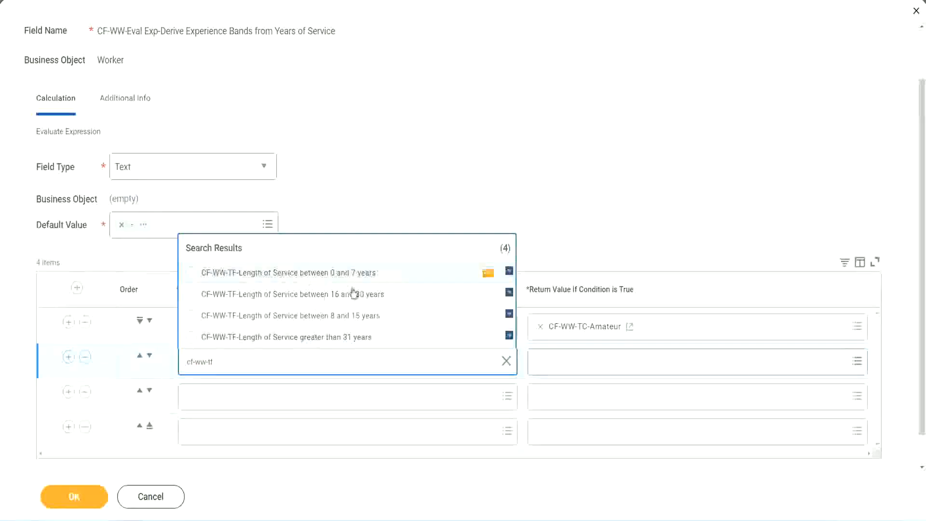
{"action": "left_click", "coordinate": [356, 320]}
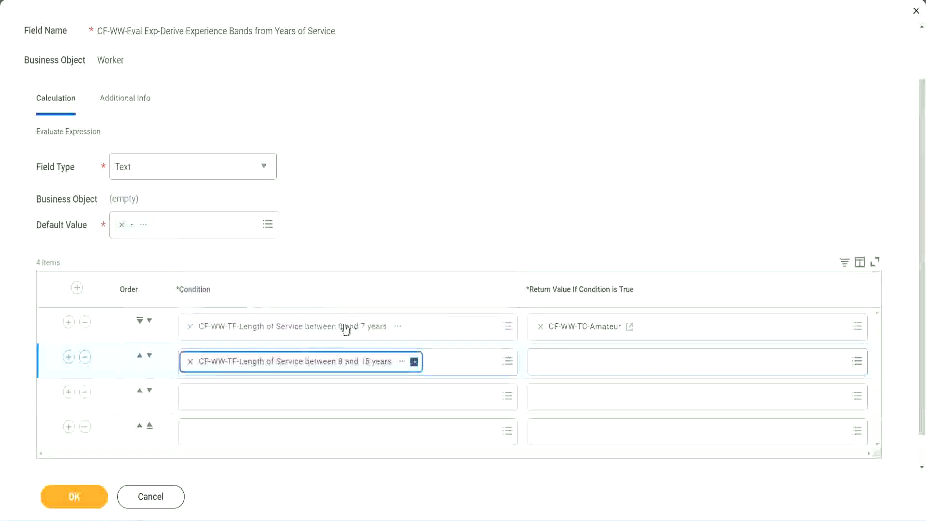
Step: Set the third row's condition to CF-WW-TF-Length of Service between 16 and 30 years
{"action": "left_click", "coordinate": [233, 396]}
{"action": "type", "text": "cf"}
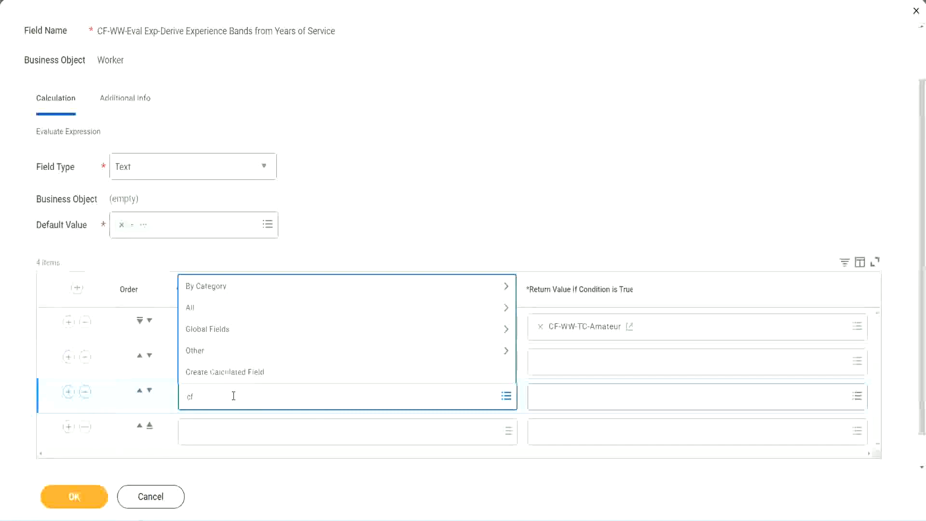
{"action": "type", "text": "-ww-tf"}
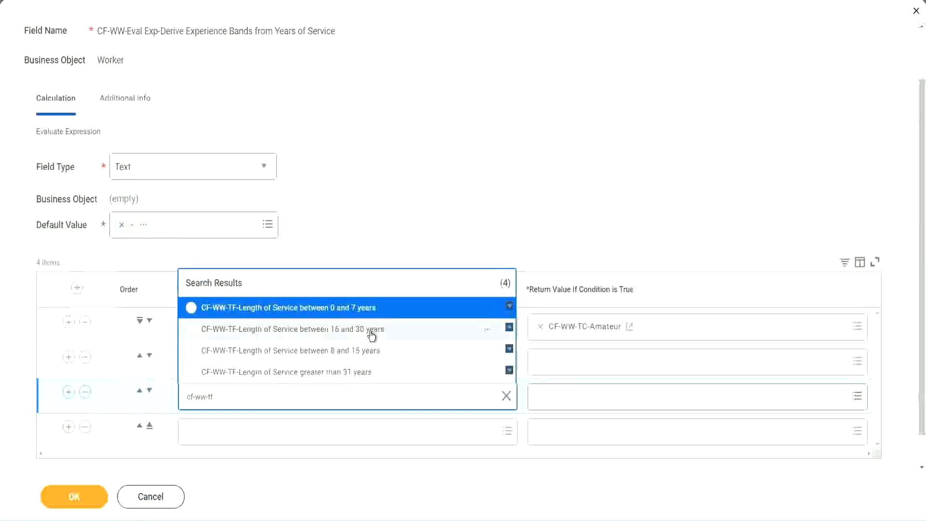
{"action": "left_click", "coordinate": [371, 335]}
Step: Set the fourth row's condition to CF-WW-TF-Length of Service greater than 31 years
{"action": "left_click", "coordinate": [217, 433]}
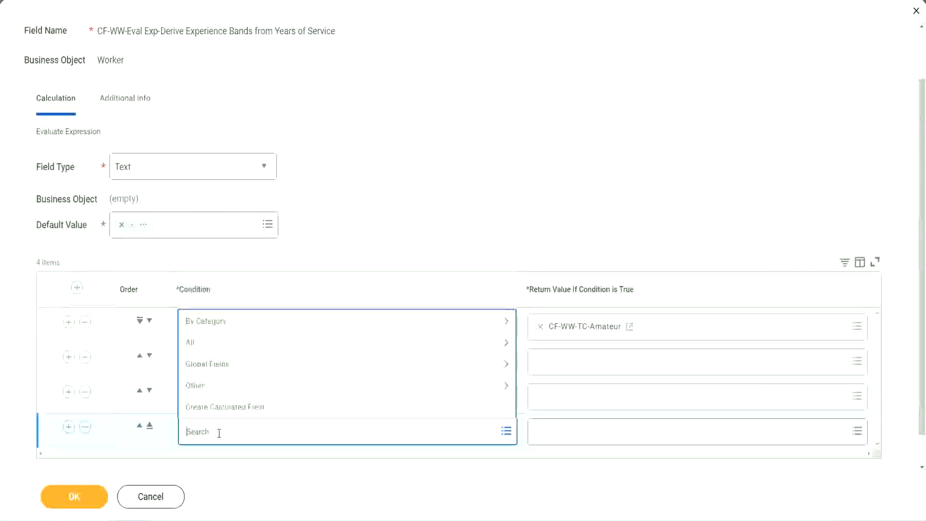
{"action": "type", "text": "cf-ww"}
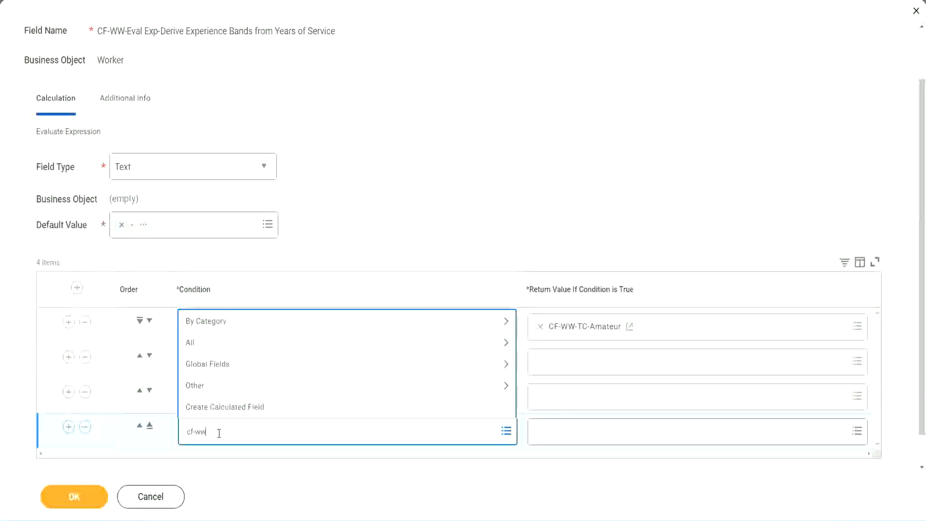
{"action": "type", "text": " tf 31"}
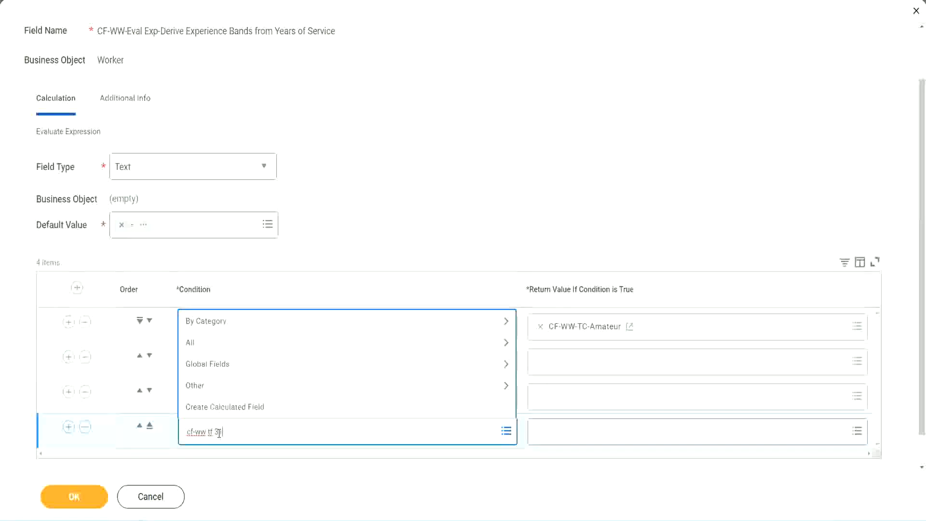
{"action": "key", "text": "Return"}
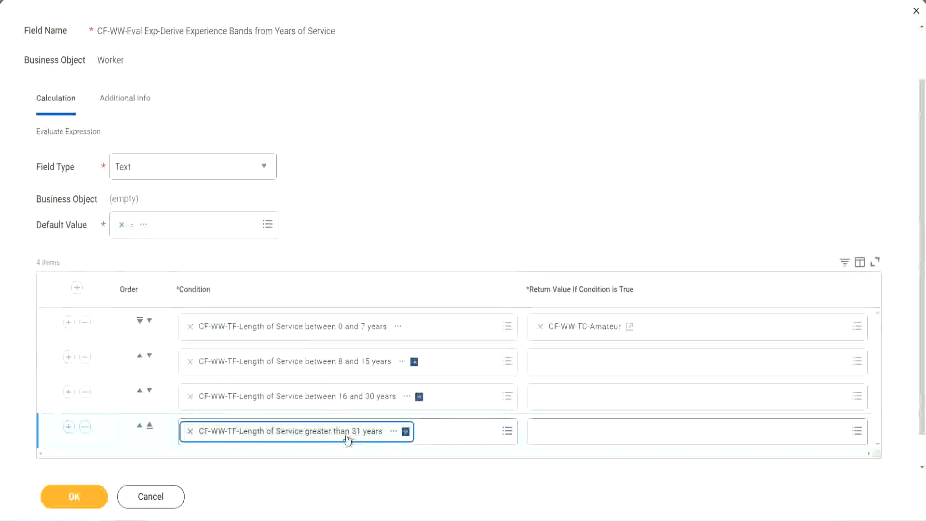
{"action": "left_click", "coordinate": [416, 200]}
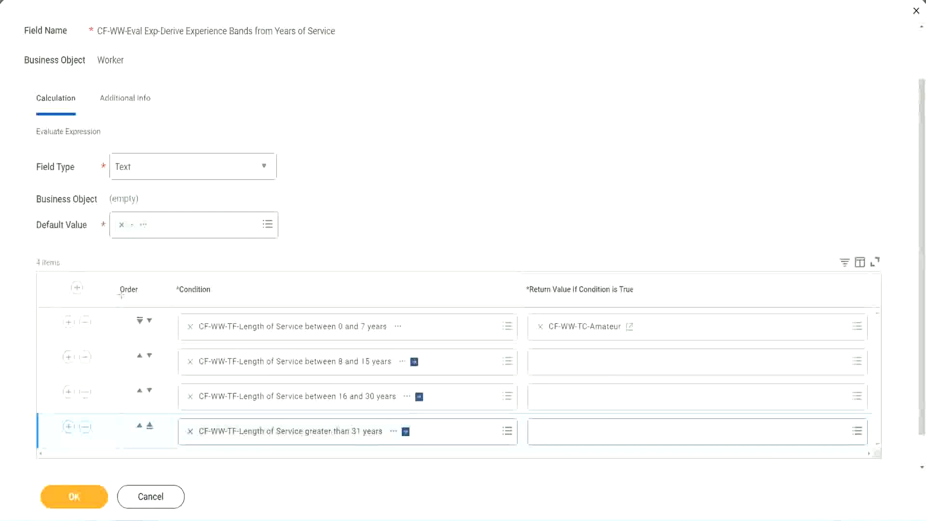
Step: Move the 8 to 15 years row above the 0 to 7 years row and back again
{"action": "left_click_drag", "start_coordinate": [104, 282], "coordinate": [102, 380]}
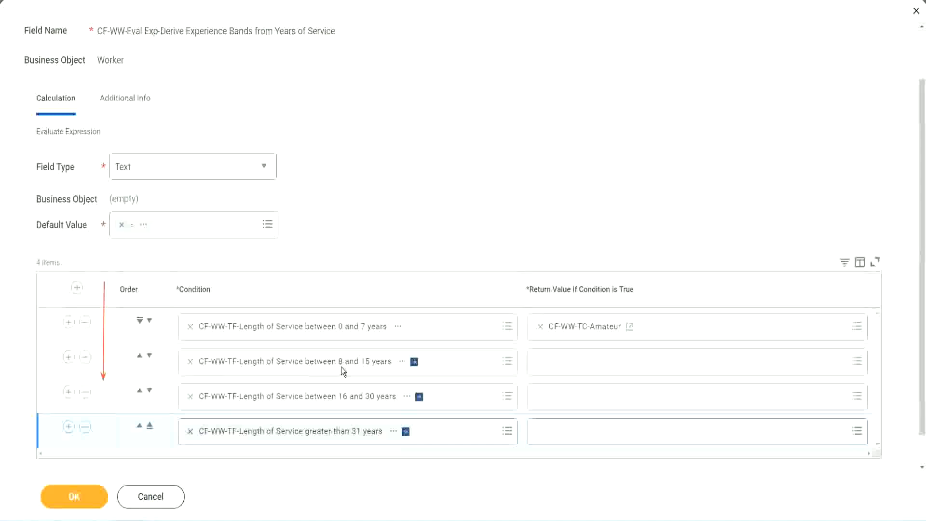
{"action": "left_click", "coordinate": [140, 358]}
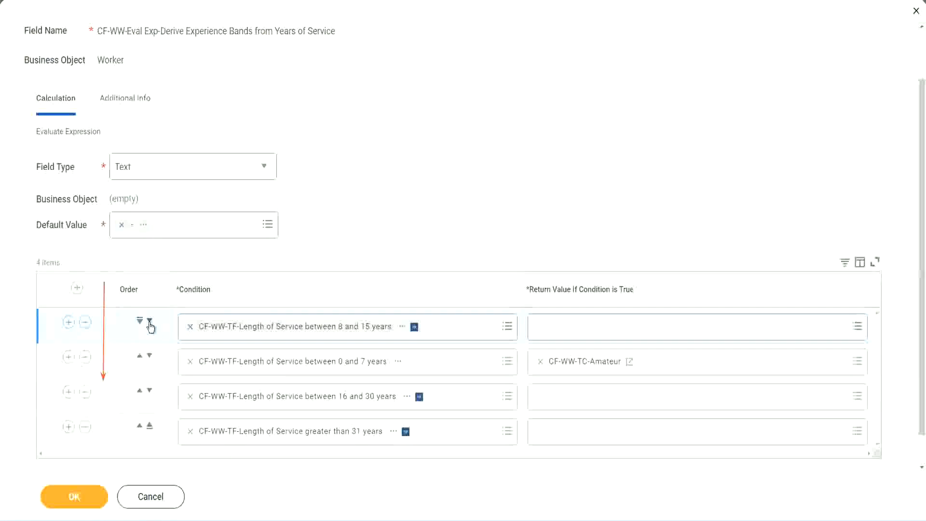
{"action": "left_click", "coordinate": [150, 320]}
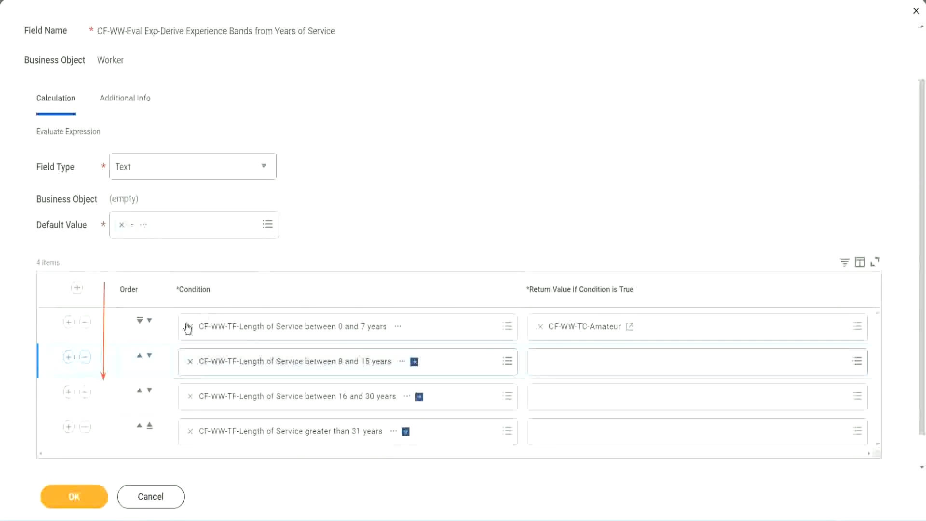
Step: Copy the CF-WW-TC-Amateur field name, moving the 8 to 15 years row to first place and back to second
{"action": "left_click", "coordinate": [140, 357]}
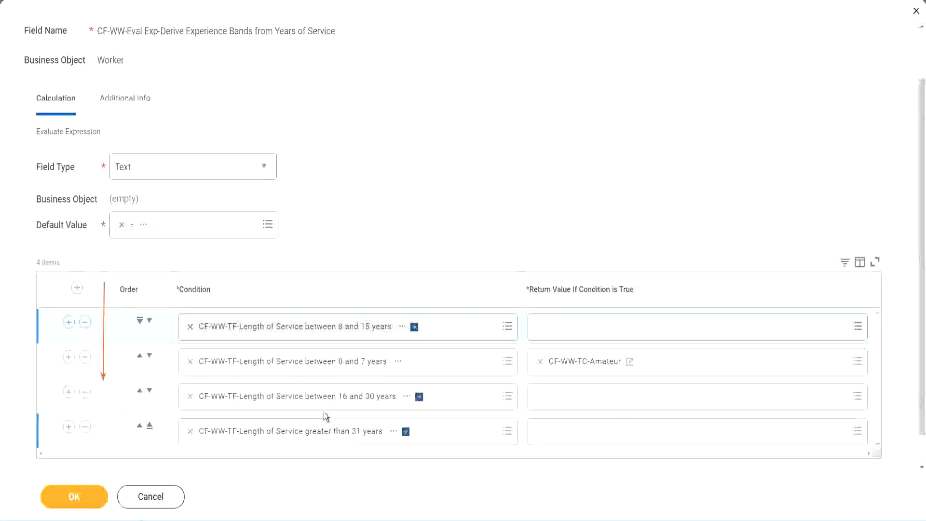
{"action": "right_click", "coordinate": [586, 368]}
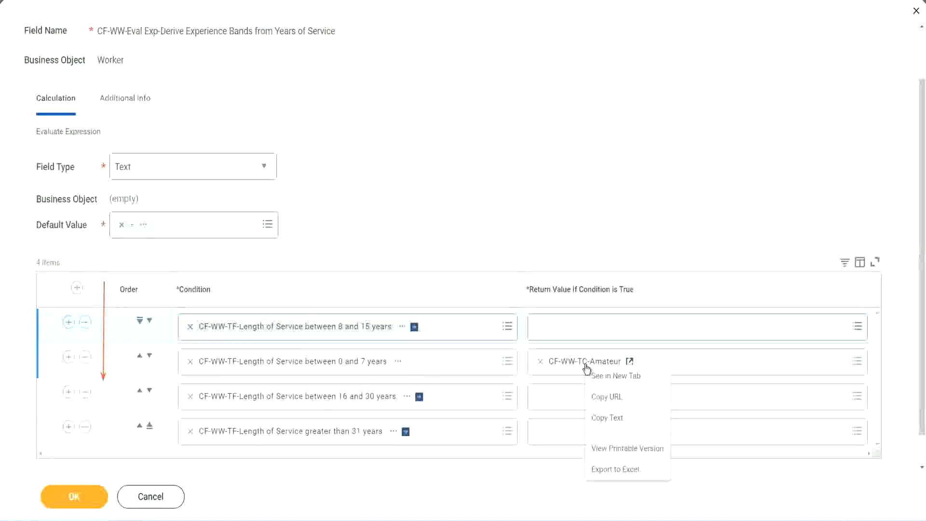
{"action": "left_click", "coordinate": [607, 418]}
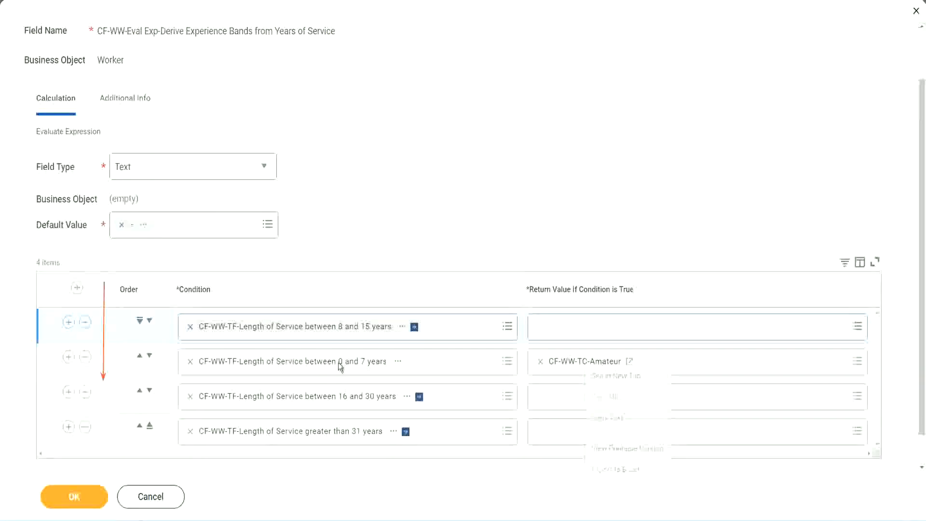
{"action": "left_click", "coordinate": [150, 320]}
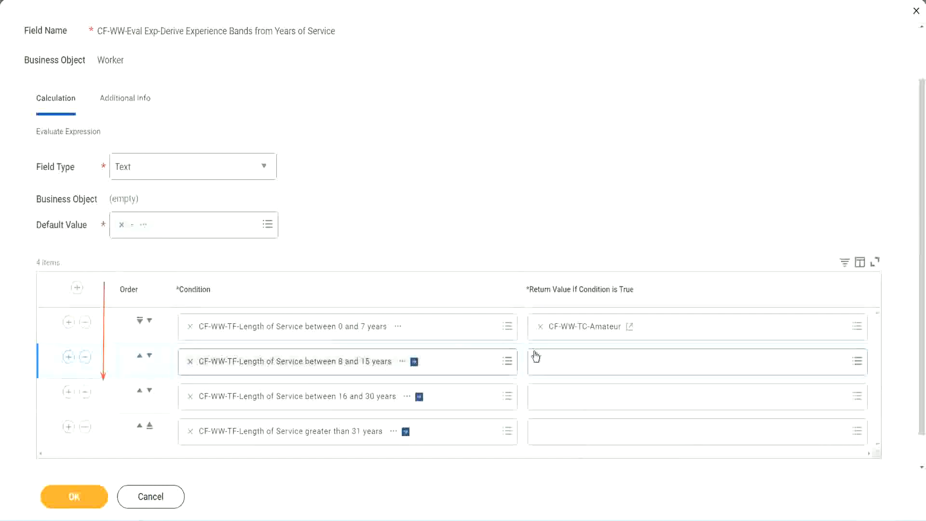
Step: Create the Global Text Constant field CF-WW-TC-Experienced with the value Experienced as the 8 to 15 years row's return value
{"action": "left_click", "coordinate": [541, 362]}
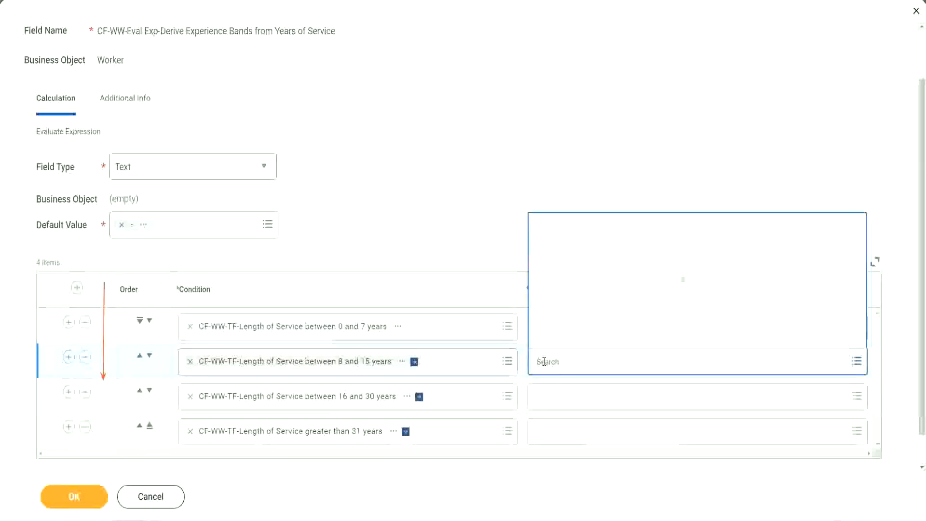
{"action": "left_click", "coordinate": [574, 339]}
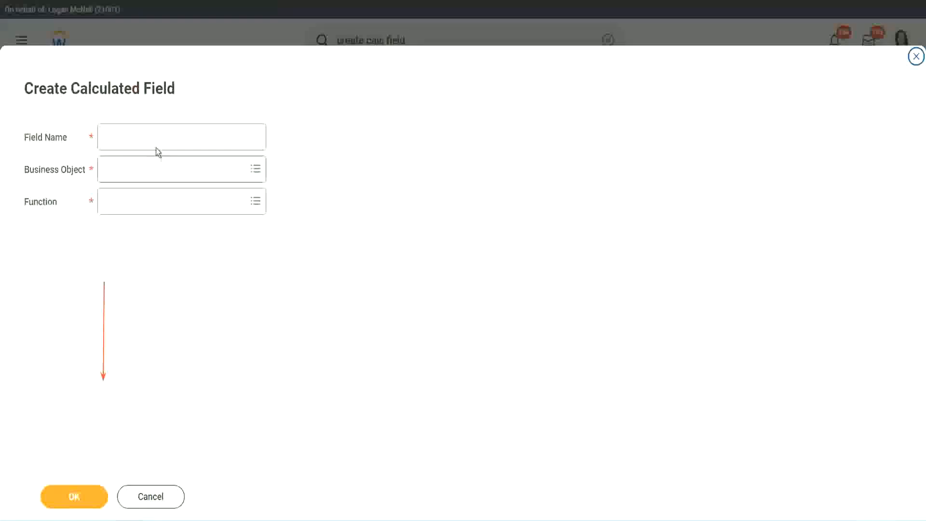
{"action": "left_click", "coordinate": [148, 137]}
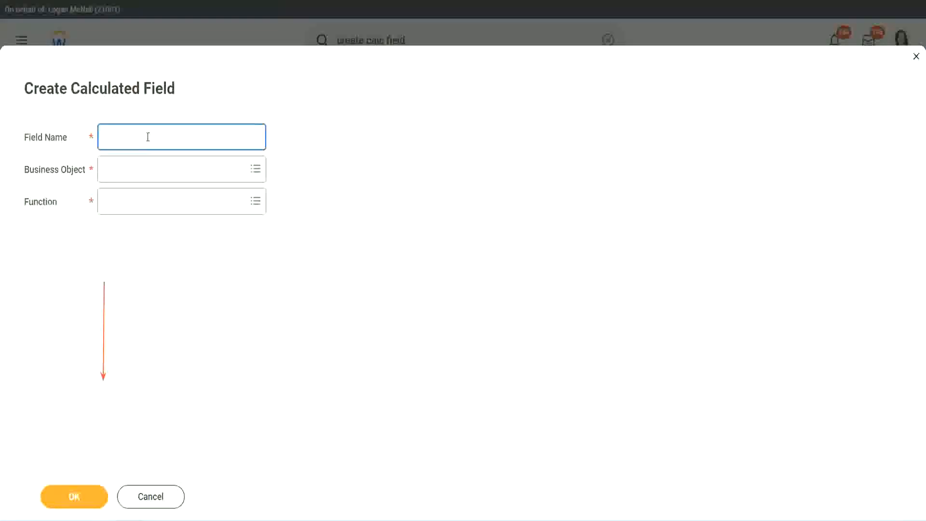
{"action": "key", "text": "ctrl+v"}
{"action": "double_click", "coordinate": [159, 138]}
{"action": "type", "text": "Experienced"}
{"action": "left_click", "coordinate": [72, 495]}
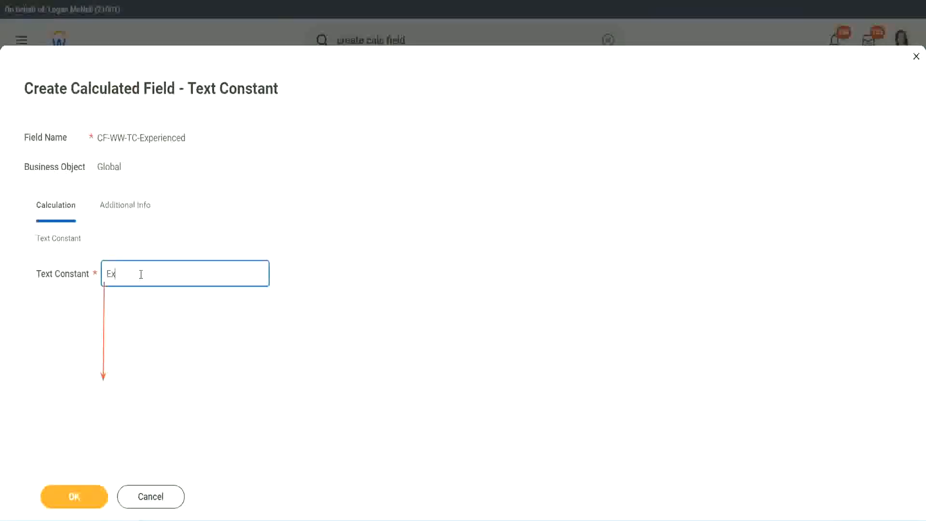
{"action": "left_click", "coordinate": [76, 497]}
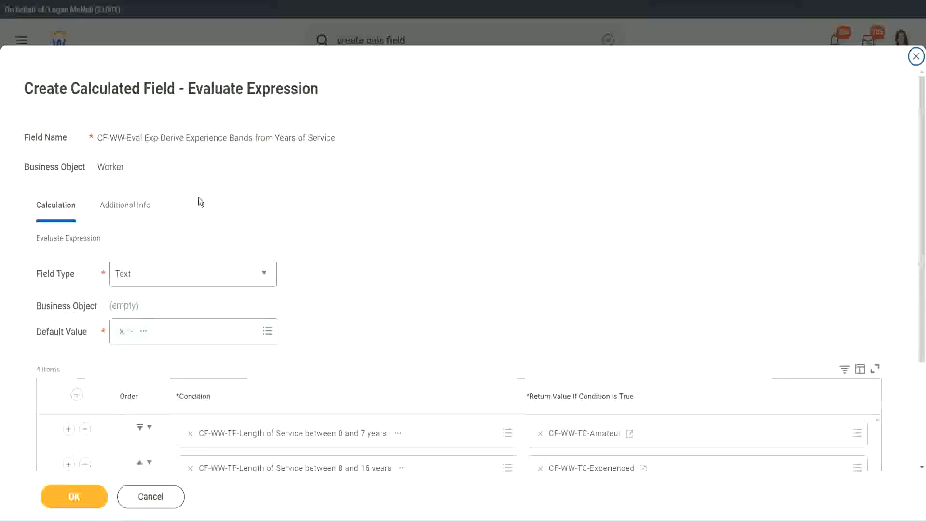
Step: Start a new calculated field for the 16 to 30 years row's return value and paste CF-WW-TC-Amateur as its name
{"action": "scroll", "coordinate": [428, 252], "scroll_direction": "down", "scroll_amount": 3}
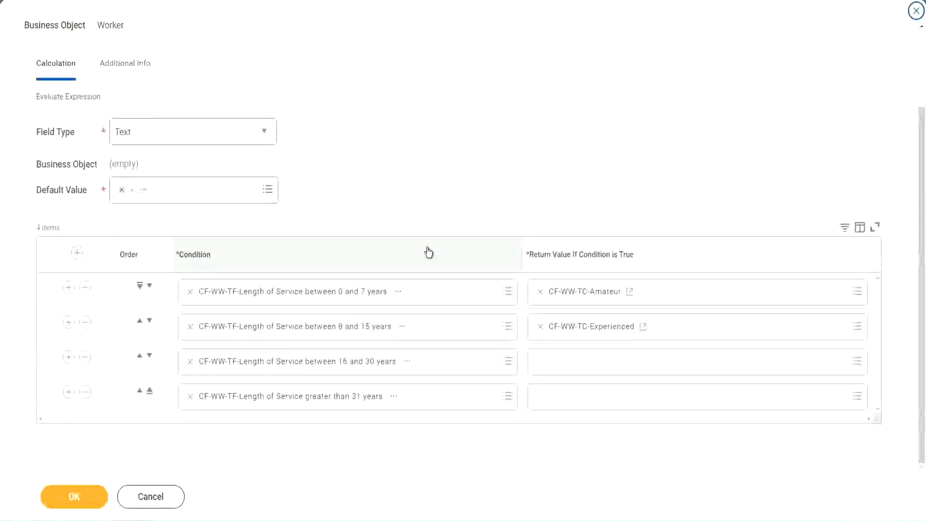
{"action": "left_click", "coordinate": [577, 364]}
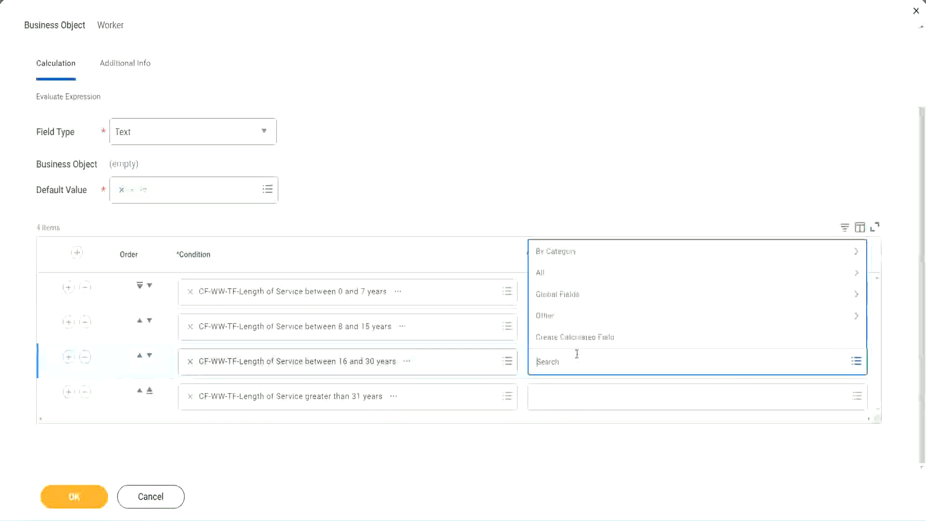
{"action": "left_click", "coordinate": [581, 338]}
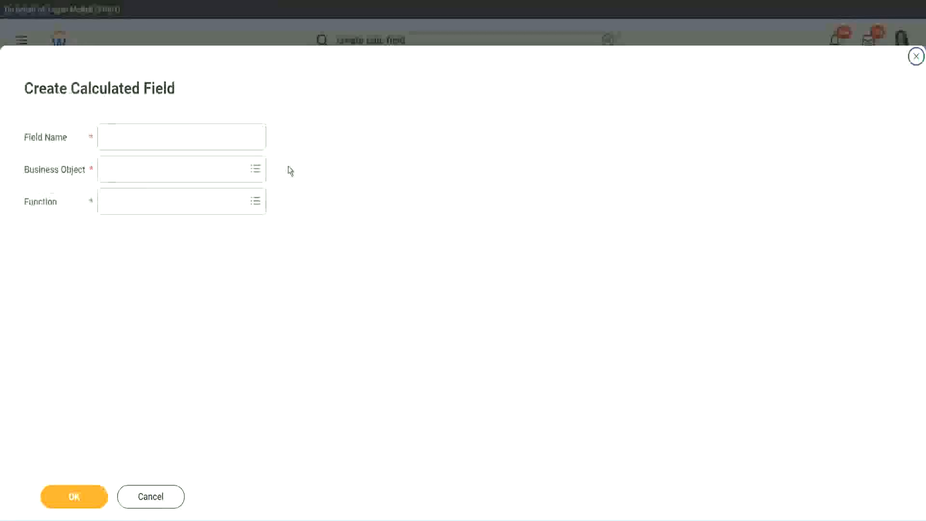
{"action": "left_click", "coordinate": [196, 137]}
{"action": "key", "text": "ctrl+v"}
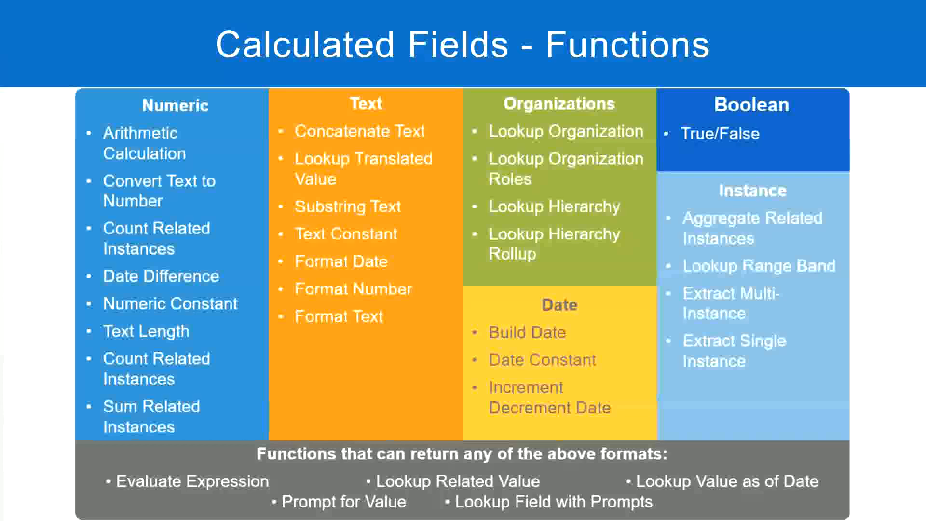
{"action": "key", "text": "alt+Tab"}
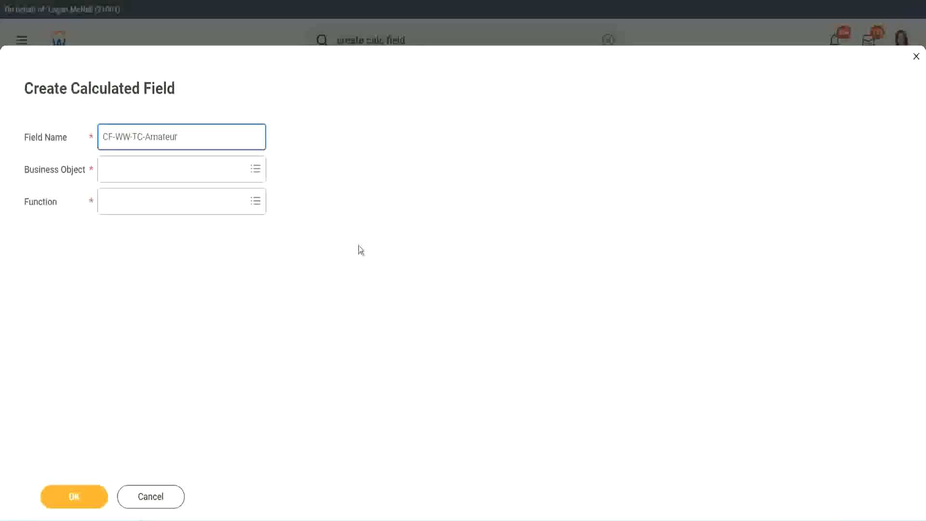
Step: Set the new field's business object to Global and rename the field CF-WW-TC-Senior
{"action": "left_click", "coordinate": [106, 170]}
{"action": "type", "text": "global"}
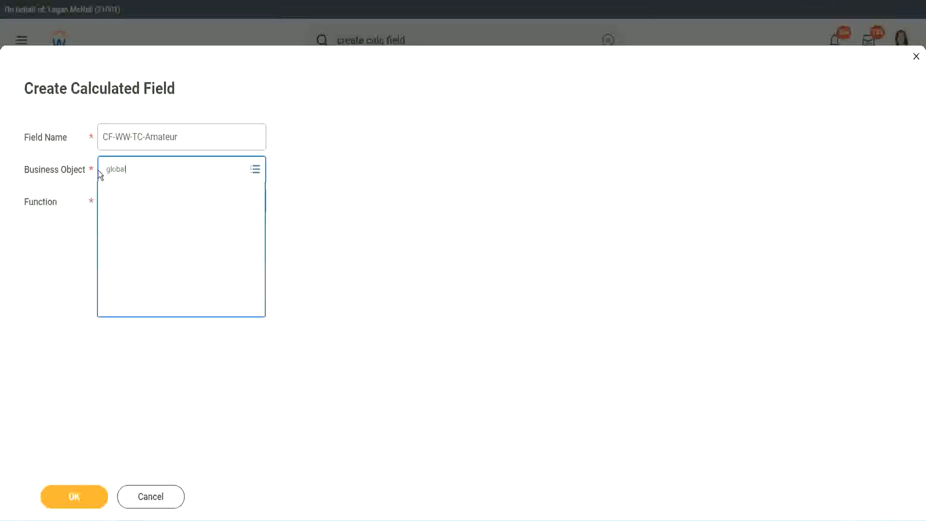
{"action": "key", "text": "Return"}
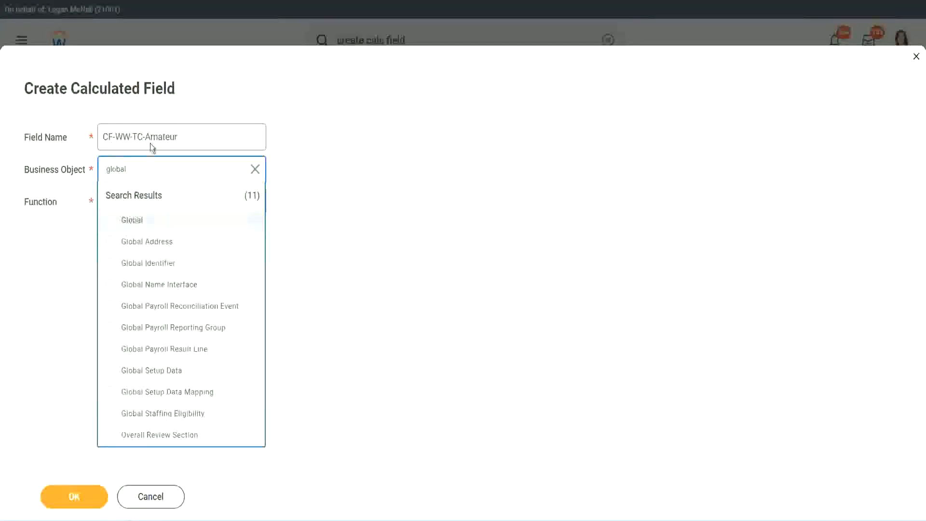
{"action": "left_click", "coordinate": [149, 144]}
{"action": "double_click", "coordinate": [161, 137]}
{"action": "type", "text": "S"}
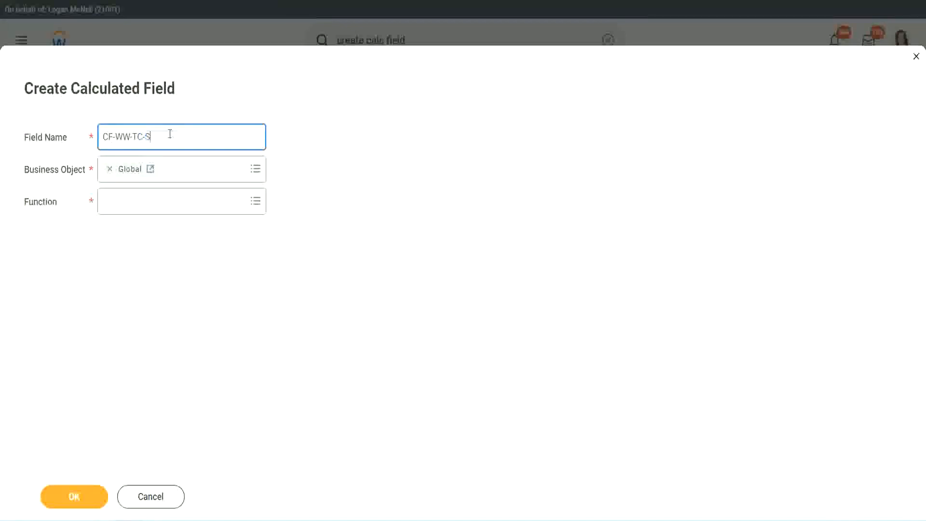
{"action": "type", "text": "enior"}
Step: Choose the Text Constant function for CF-WW-TC-Senior and save the field with the constant Senior
{"action": "left_click", "coordinate": [149, 210]}
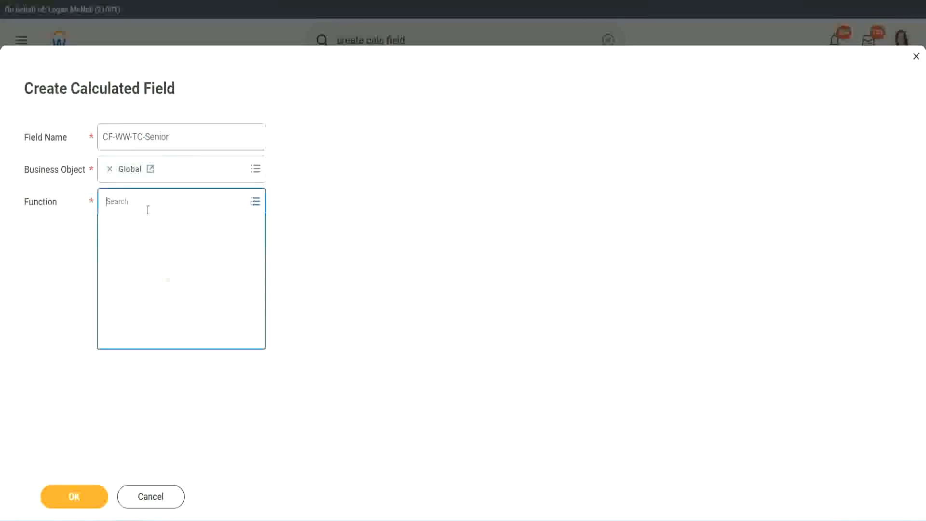
{"action": "type", "text": "tc"}
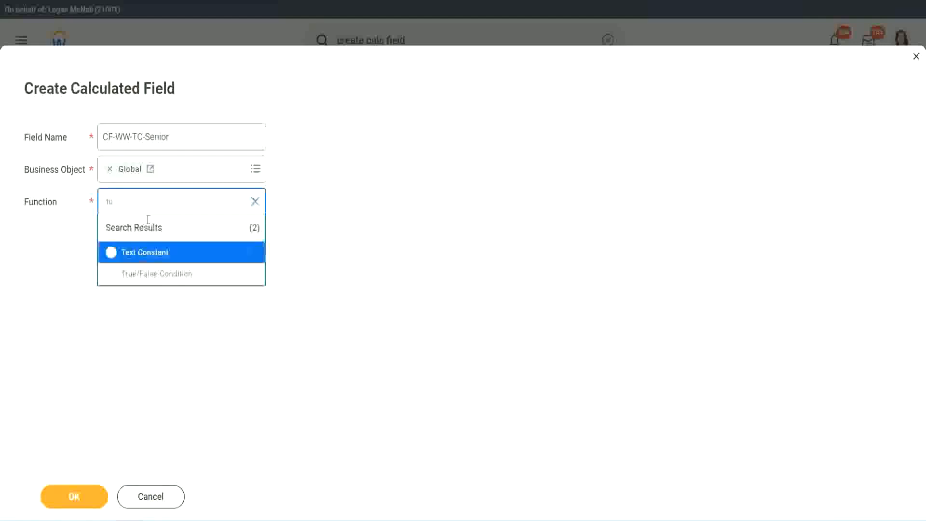
{"action": "left_click", "coordinate": [143, 252]}
{"action": "left_click", "coordinate": [83, 500]}
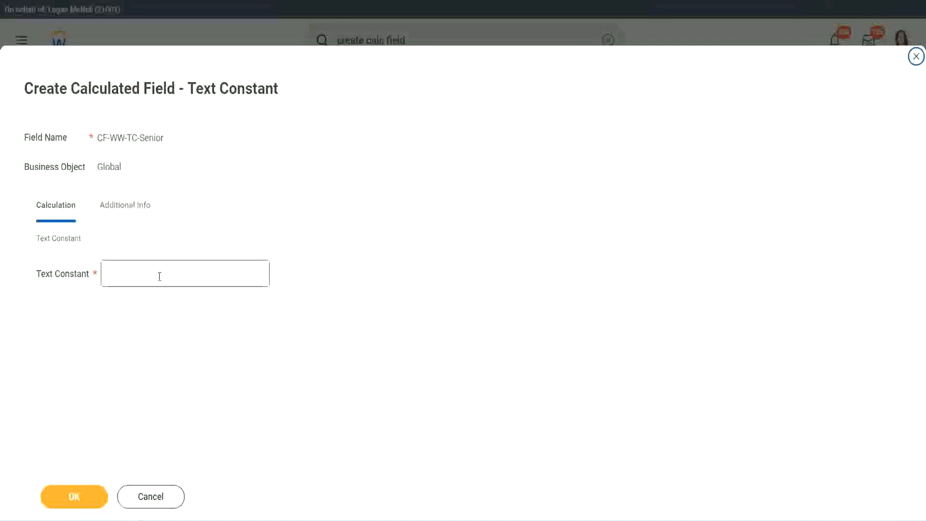
{"action": "left_click", "coordinate": [156, 270]}
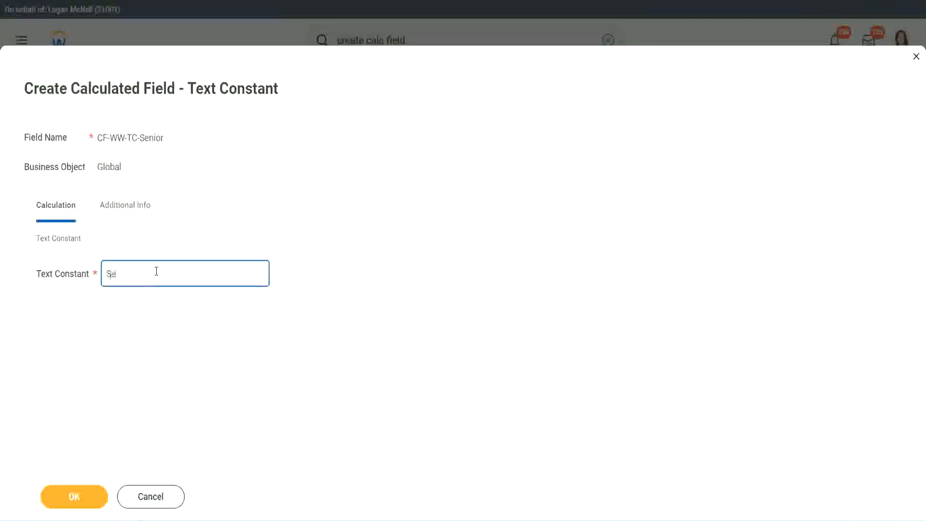
{"action": "left_click", "coordinate": [91, 488]}
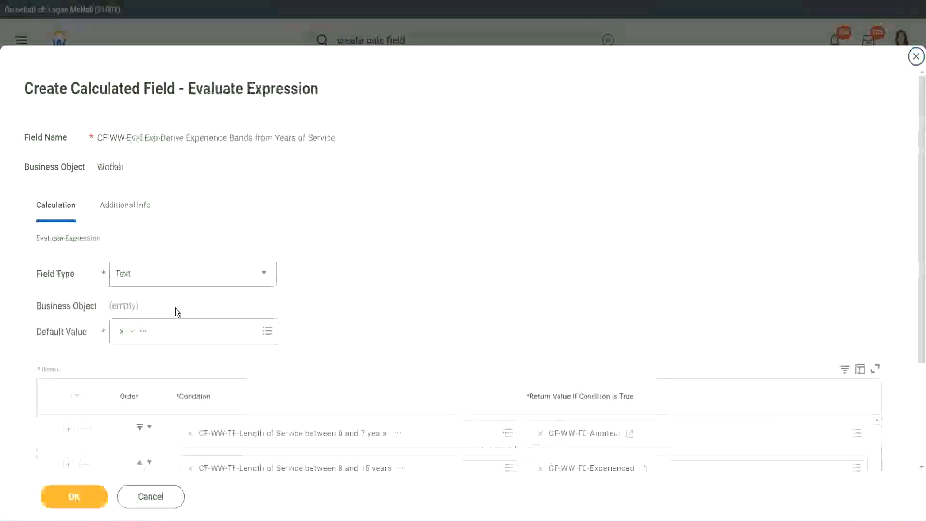
Step: Copy the CF-WW-TC-Senior field name from the 16 to 30 years row's return value
{"action": "scroll", "coordinate": [671, 350], "scroll_direction": "down", "scroll_amount": 2}
{"action": "scroll", "coordinate": [669, 346], "scroll_direction": "down", "scroll_amount": 1}
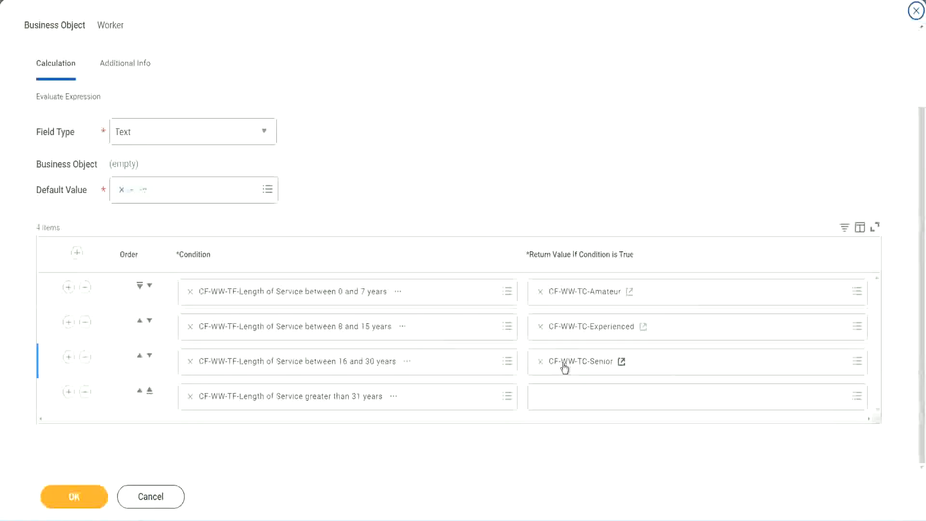
{"action": "right_click", "coordinate": [563, 364]}
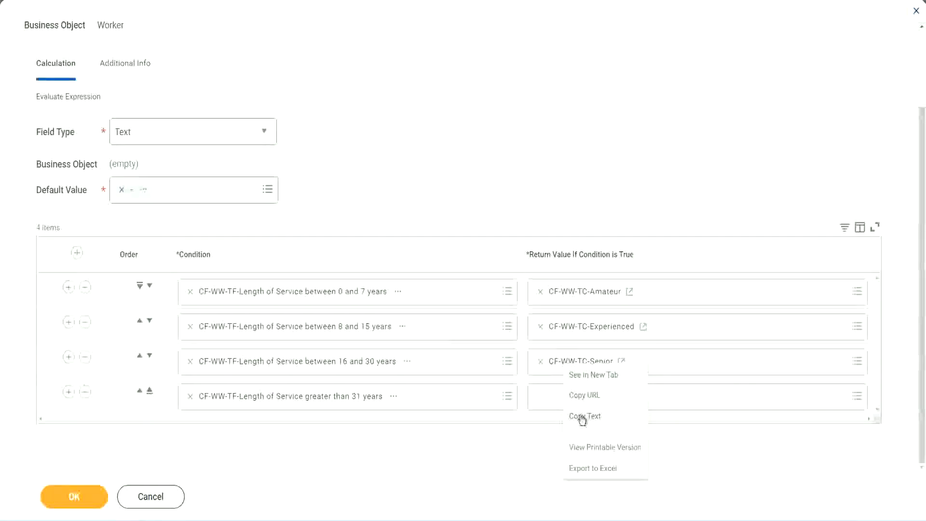
{"action": "left_click", "coordinate": [565, 414]}
Step: Start a new calculated field for the greater than 31 years row's return value and name it CF-WW-TC-Legend
{"action": "left_click", "coordinate": [563, 397]}
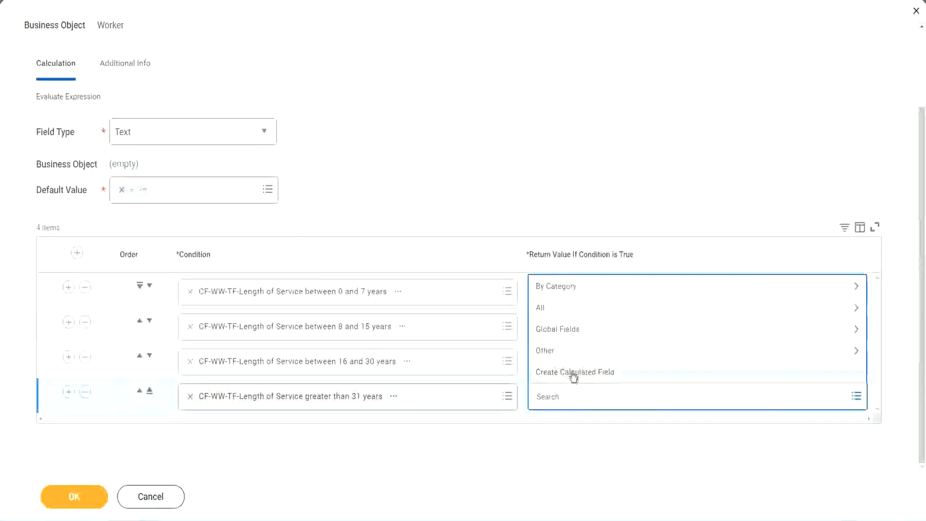
{"action": "left_click", "coordinate": [574, 376]}
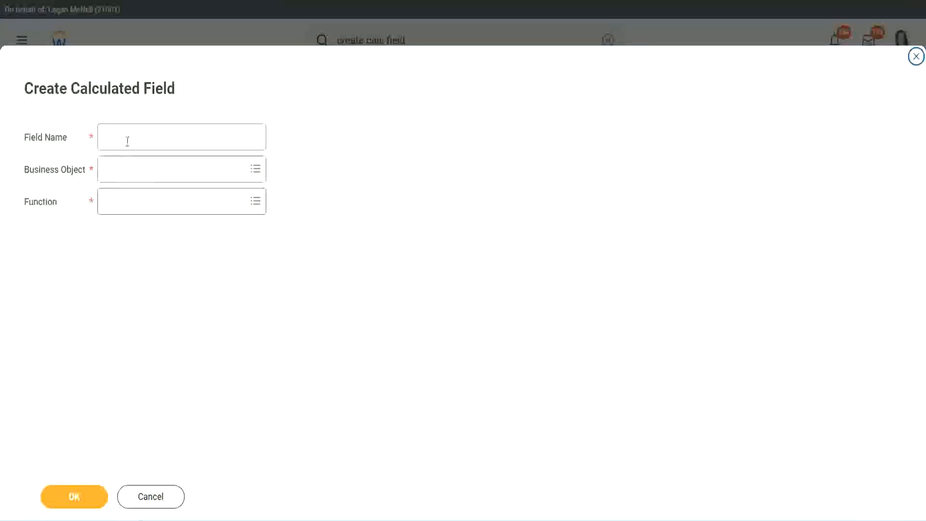
{"action": "left_click", "coordinate": [127, 140]}
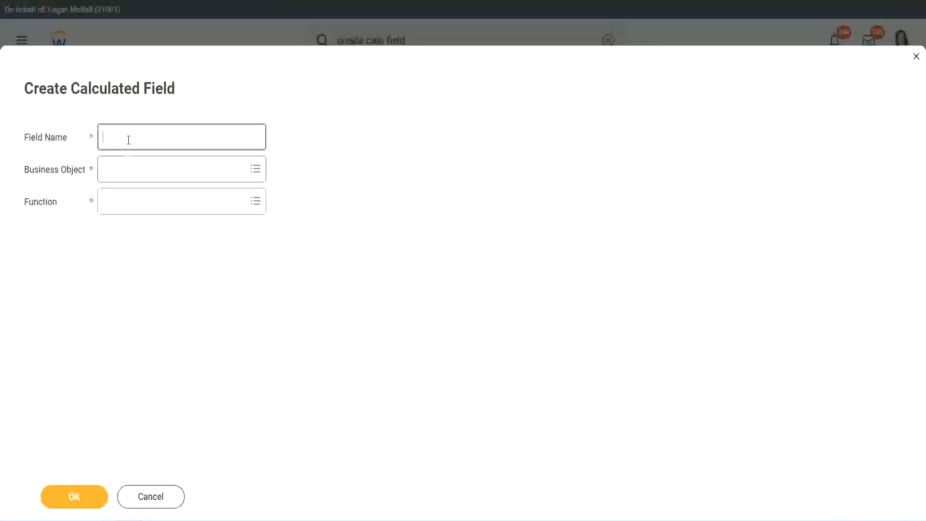
{"action": "key", "text": "ctrl+v"}
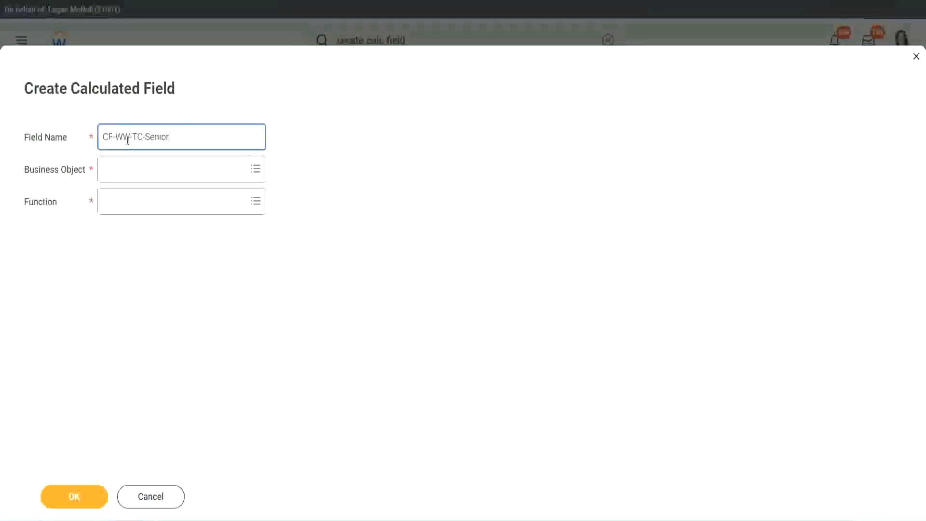
{"action": "double_click", "coordinate": [157, 136]}
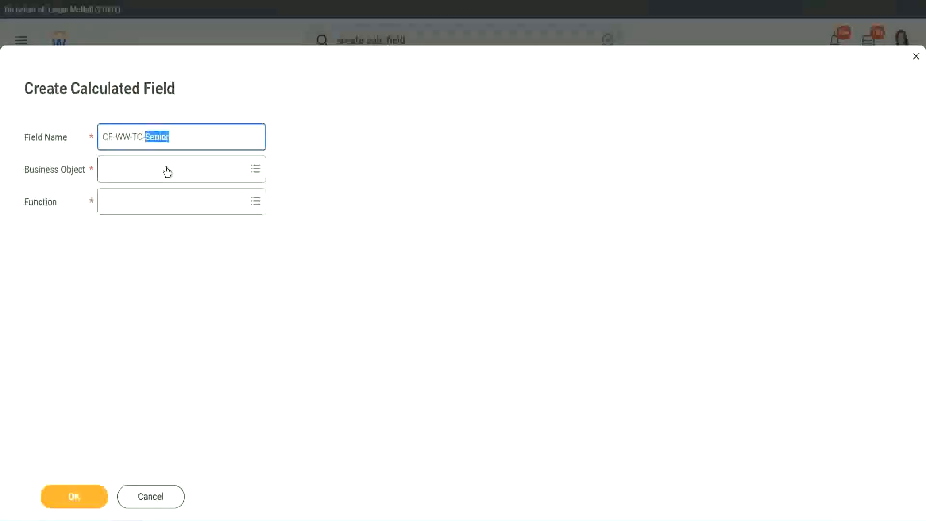
{"action": "type", "text": "Legend"}
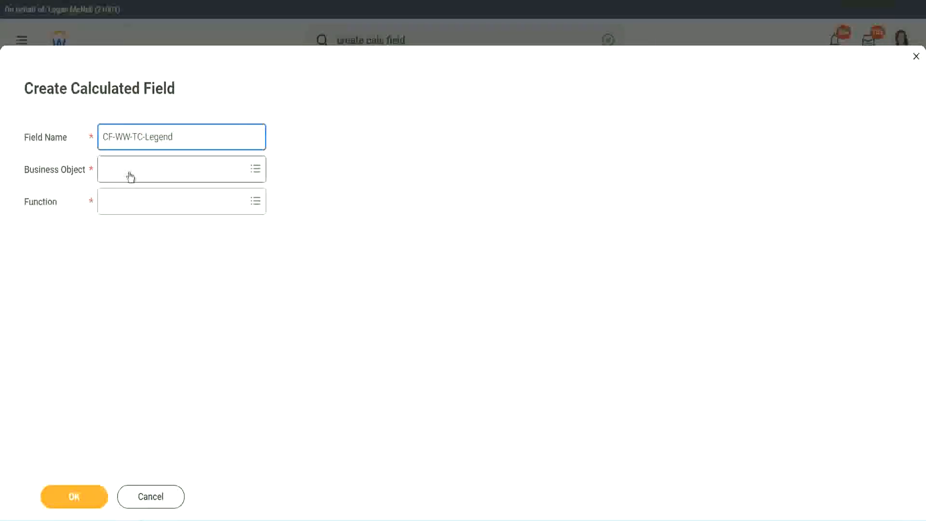
Step: Set the business object of the CF-WW-TC-Legend field to Global
{"action": "left_click", "coordinate": [130, 174]}
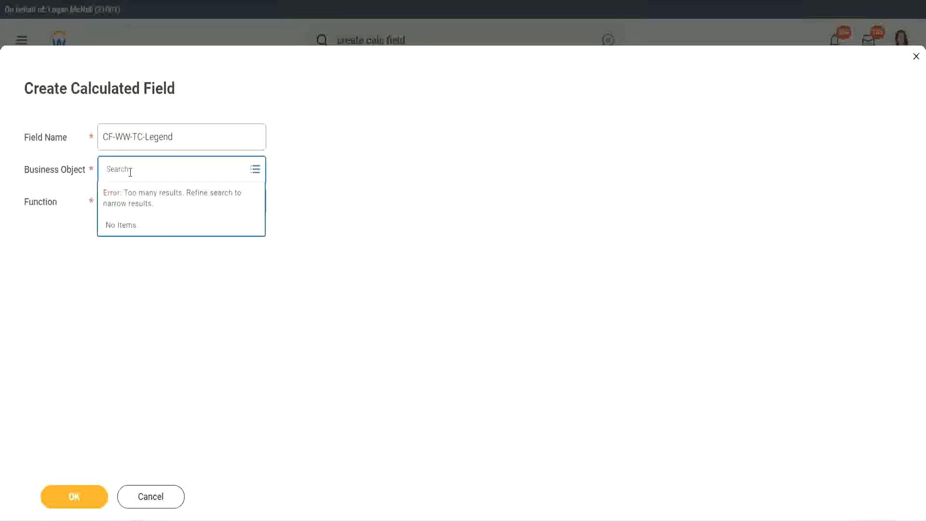
{"action": "type", "text": "Glo"}
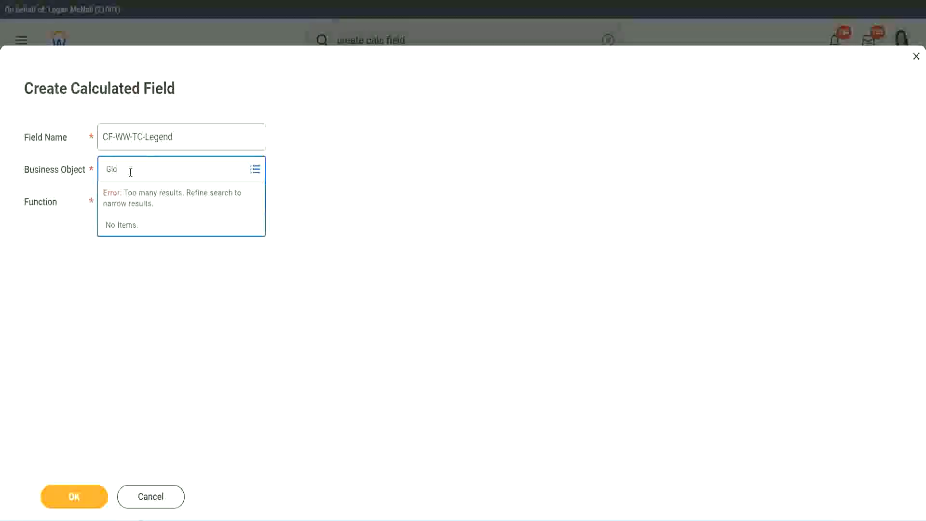
{"action": "type", "text": "bal"}
{"action": "key", "text": "Return"}
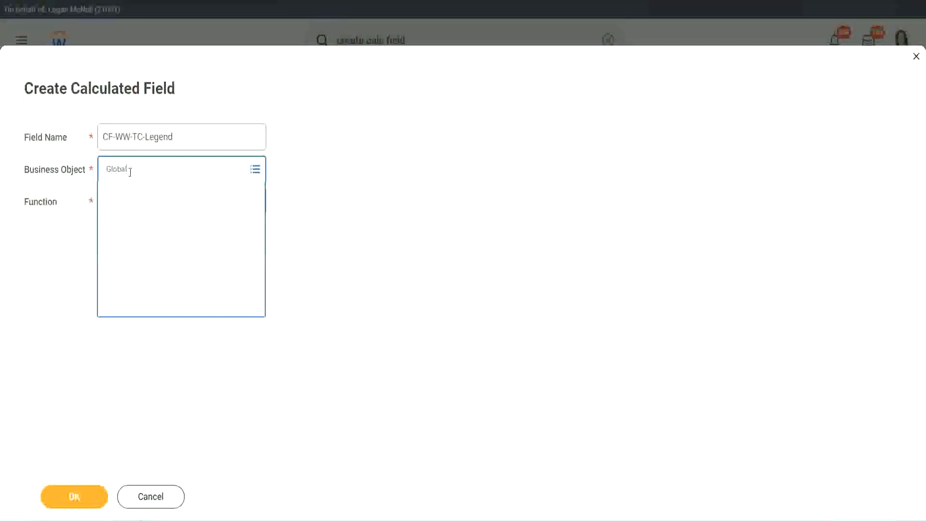
{"action": "left_click", "coordinate": [138, 222]}
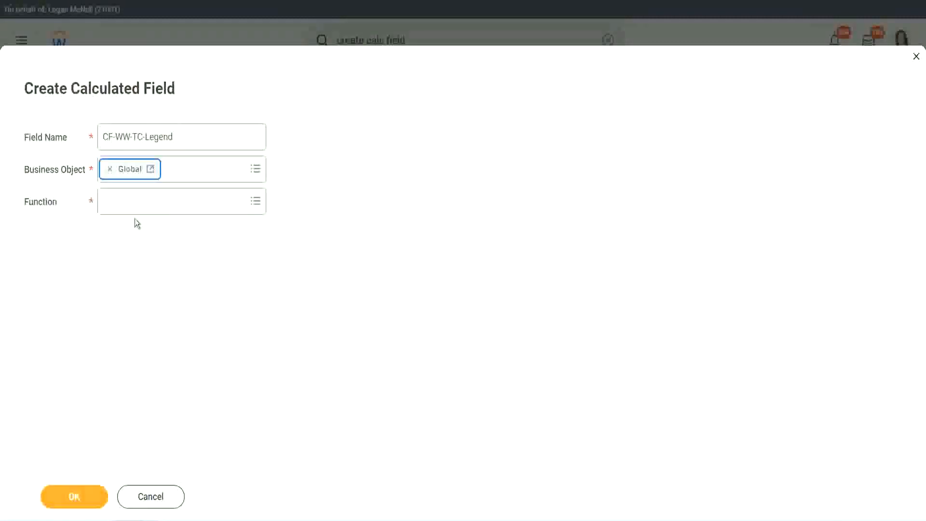
Step: Choose the Text Constant function for CF-WW-TC-Legend and save the field with the constant Legend
{"action": "left_click", "coordinate": [134, 202]}
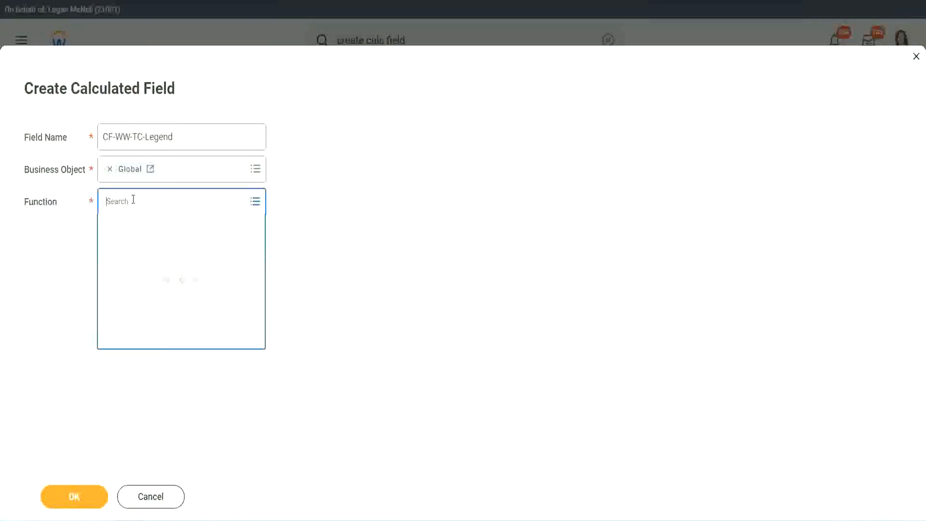
{"action": "type", "text": "tc"}
{"action": "key", "text": "Return"}
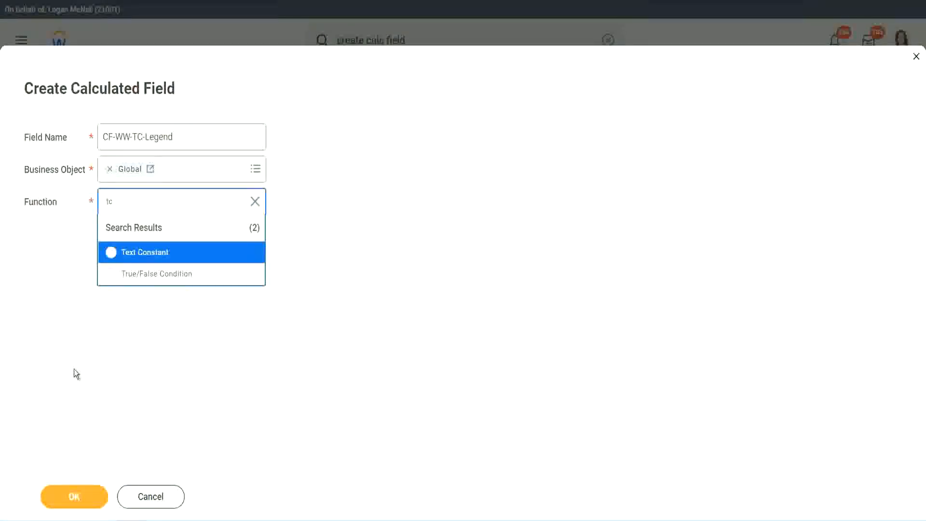
{"action": "left_click", "coordinate": [140, 259]}
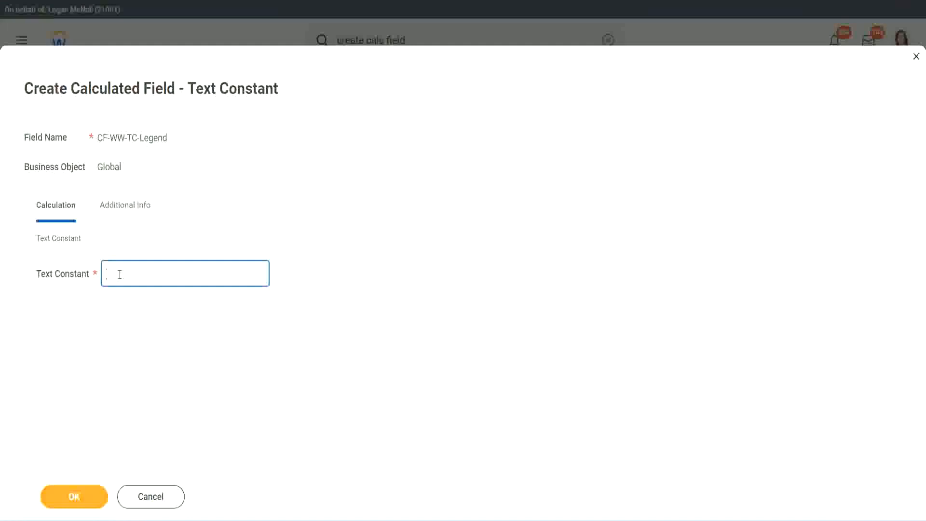
{"action": "type", "text": "Legend"}
{"action": "left_click", "coordinate": [80, 501]}
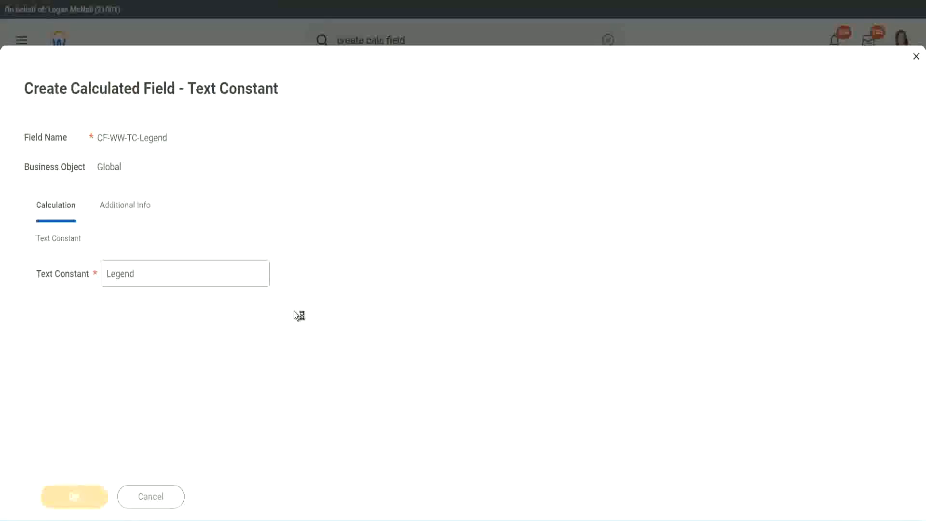
Step: Review the field type, conditions and return values of the Evaluate Expression field, and save it
{"action": "scroll", "coordinate": [491, 260], "scroll_direction": "down", "scroll_amount": 3}
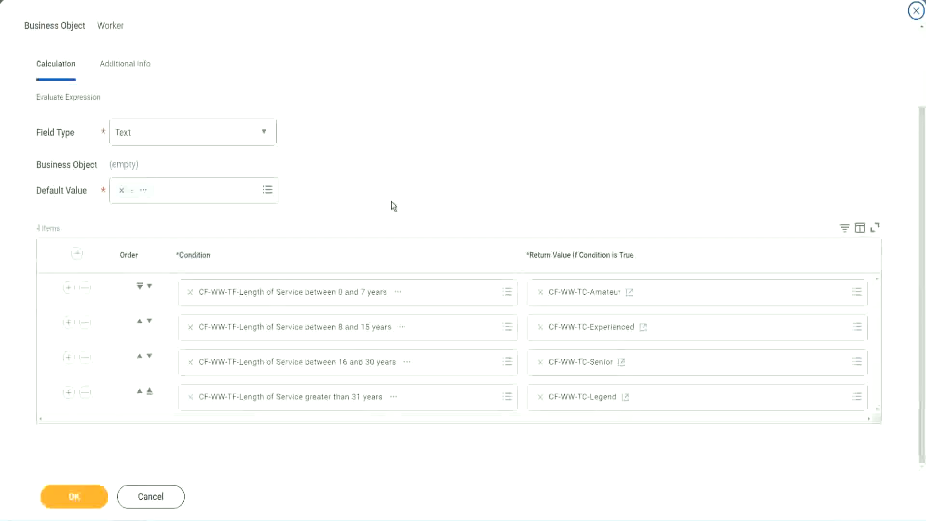
{"action": "scroll", "coordinate": [391, 193], "scroll_direction": "up", "scroll_amount": 1}
{"action": "scroll", "coordinate": [391, 193], "scroll_direction": "up", "scroll_amount": 1}
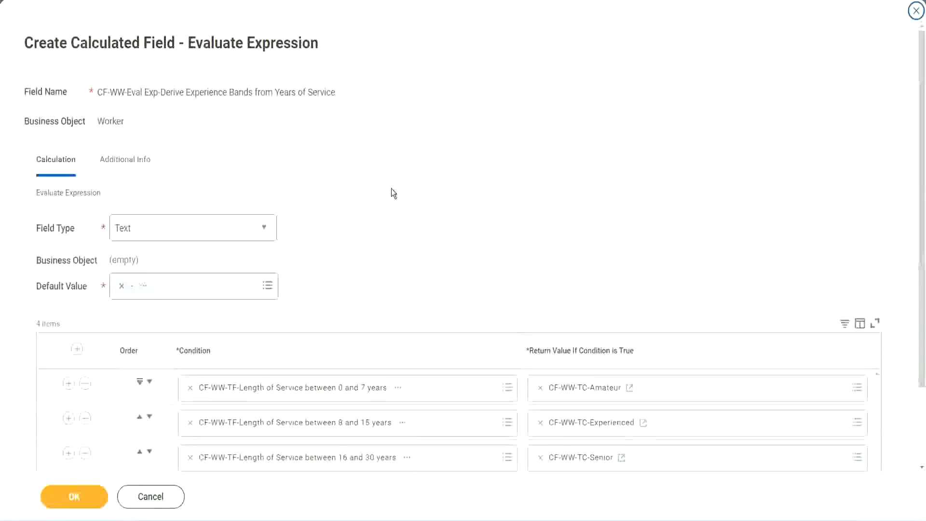
{"action": "scroll", "coordinate": [392, 193], "scroll_direction": "down", "scroll_amount": 2}
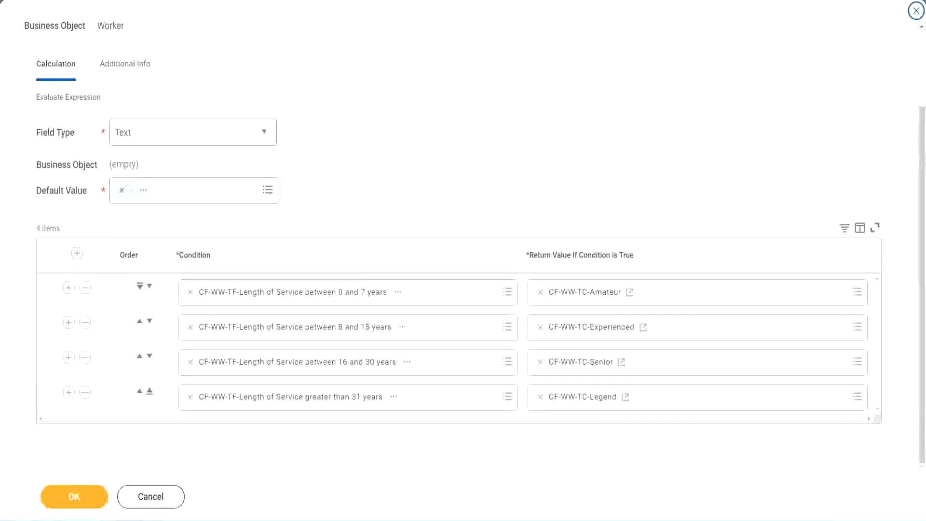
{"action": "mouse_move", "coordinate": [592, 137]}
{"action": "left_mouse_down"}
{"action": "mouse_move", "coordinate": [588, 205]}
{"action": "mouse_move", "coordinate": [601, 233]}
{"action": "left_mouse_up"}
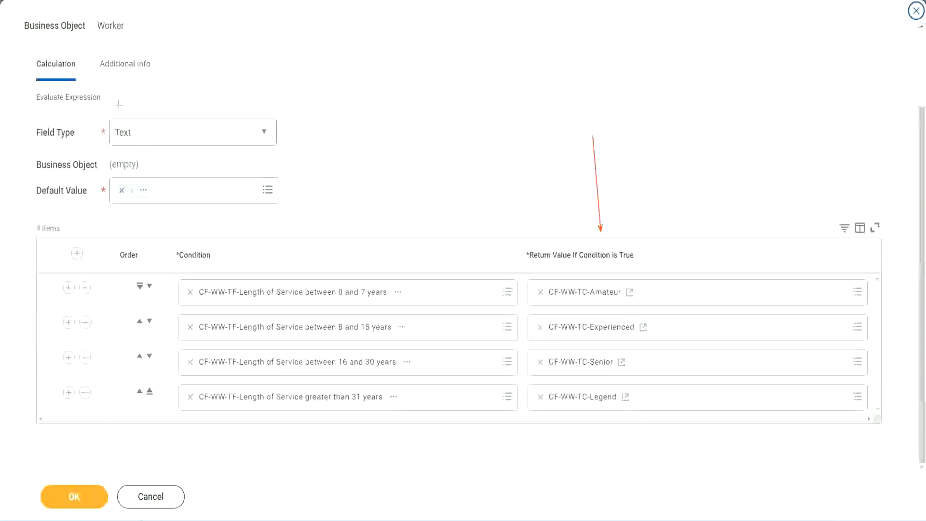
{"action": "left_click_drag", "start_coordinate": [115, 83], "coordinate": [119, 116]}
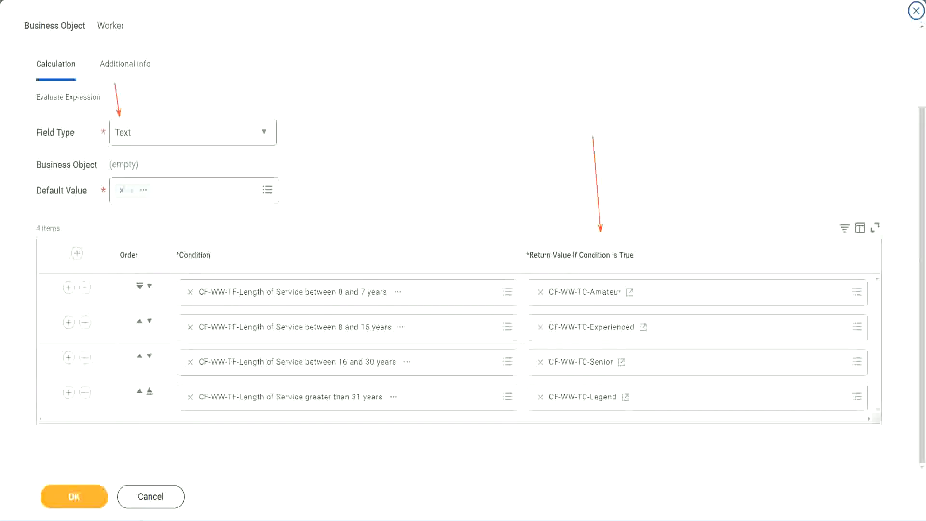
{"action": "left_click", "coordinate": [81, 496]}
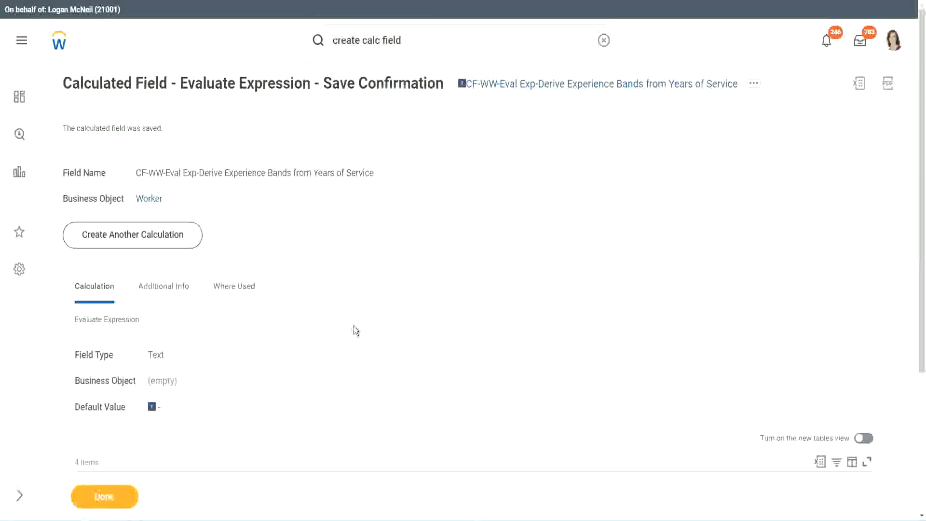
Step: Check the saved conditions and copy the field name CF-WW-Eval Exp-Derive Experience Bands from Years of Service
{"action": "scroll", "coordinate": [354, 326], "scroll_direction": "down", "scroll_amount": 4}
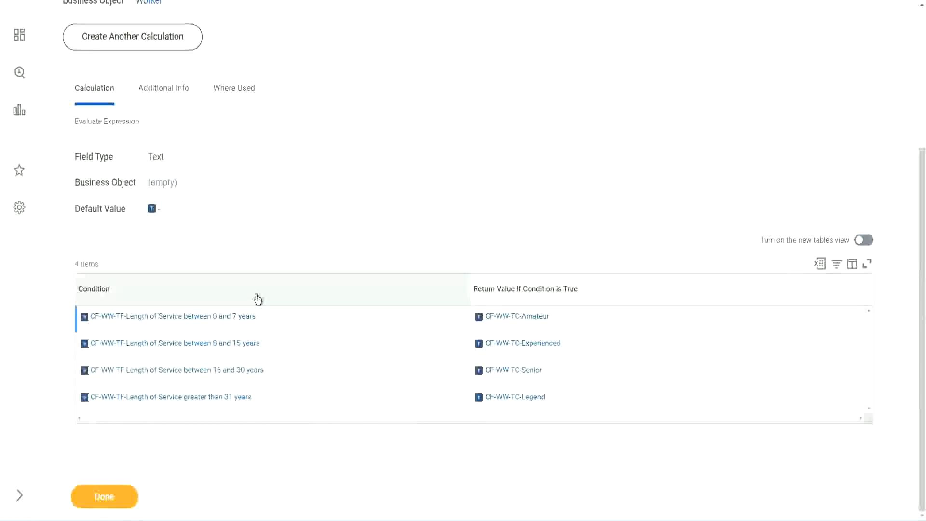
{"action": "scroll", "coordinate": [312, 196], "scroll_direction": "up", "scroll_amount": 4}
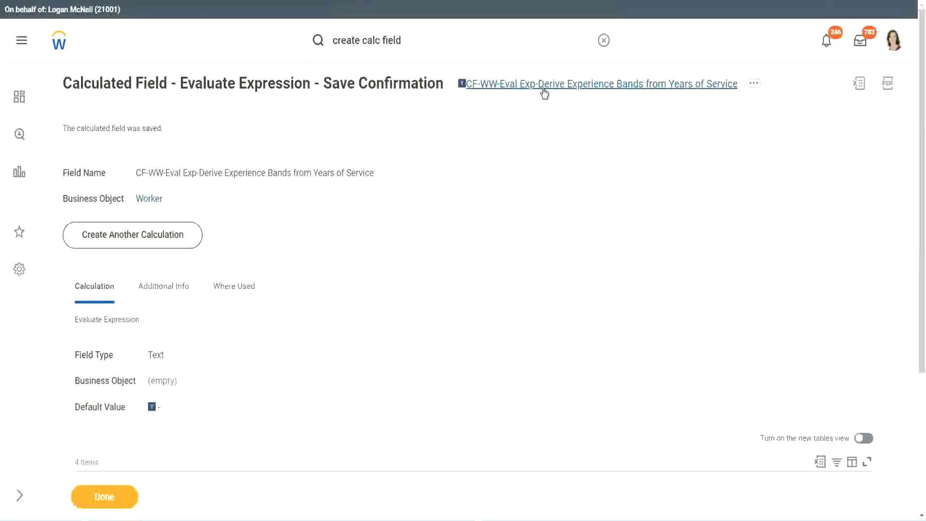
{"action": "left_click", "coordinate": [570, 143]}
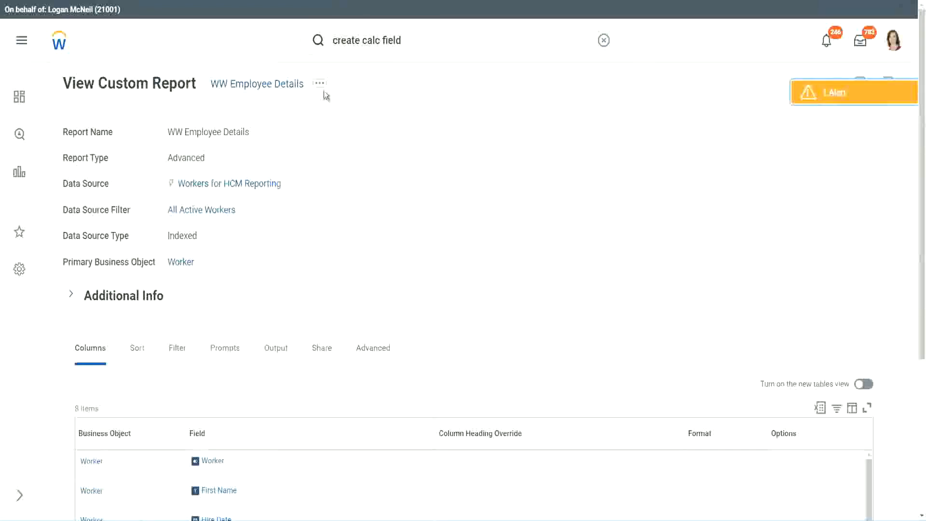
Step: Open the custom report WW Employee Details for editing and go to its column definitions
{"action": "left_click", "coordinate": [320, 85]}
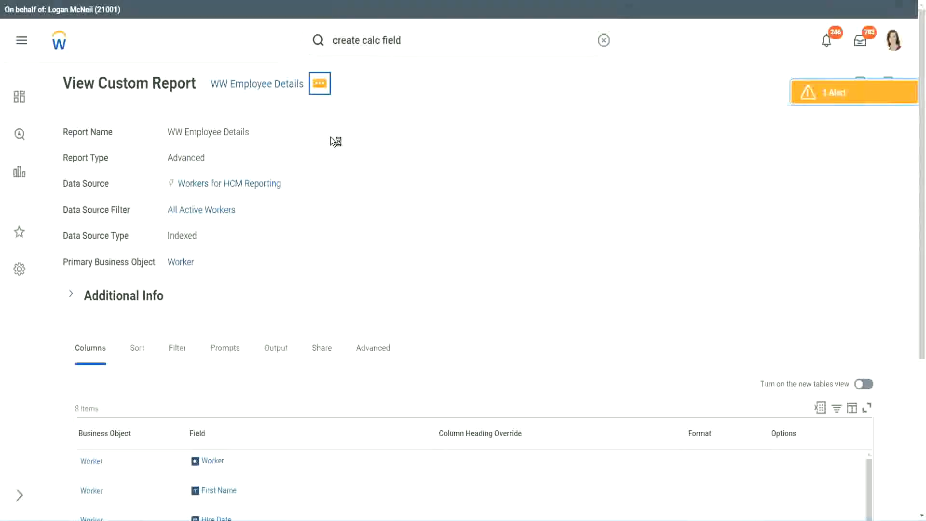
{"action": "mouse_move", "coordinate": [378, 137]}
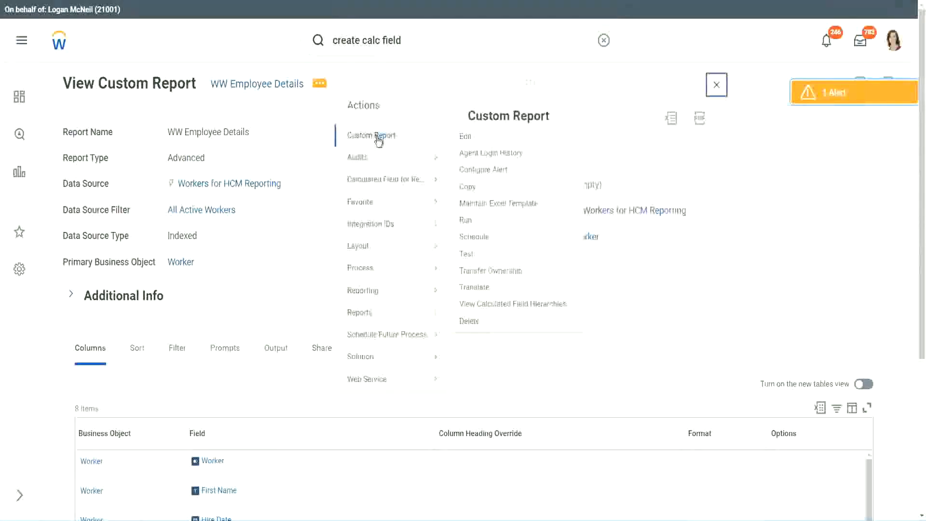
{"action": "left_click", "coordinate": [470, 137]}
{"action": "scroll", "coordinate": [338, 207], "scroll_direction": "down", "scroll_amount": 4}
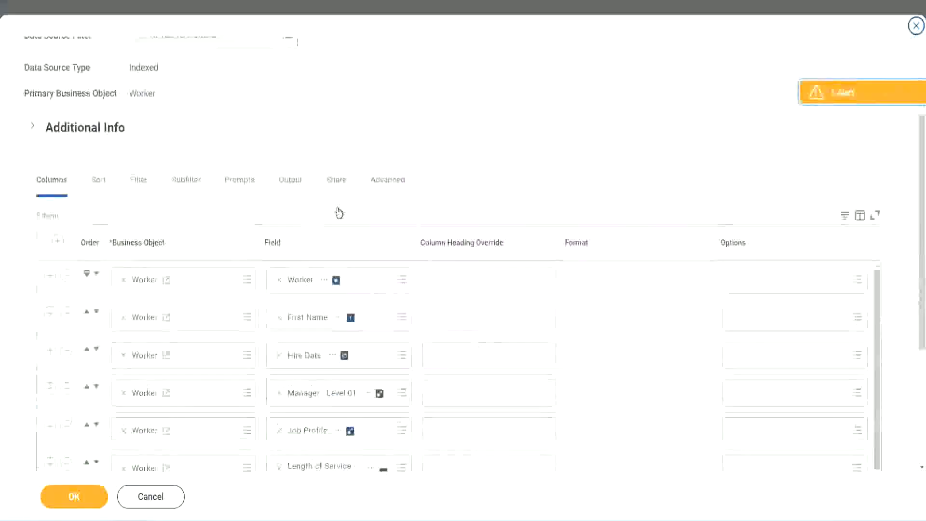
{"action": "scroll", "coordinate": [340, 212], "scroll_direction": "down", "scroll_amount": 2}
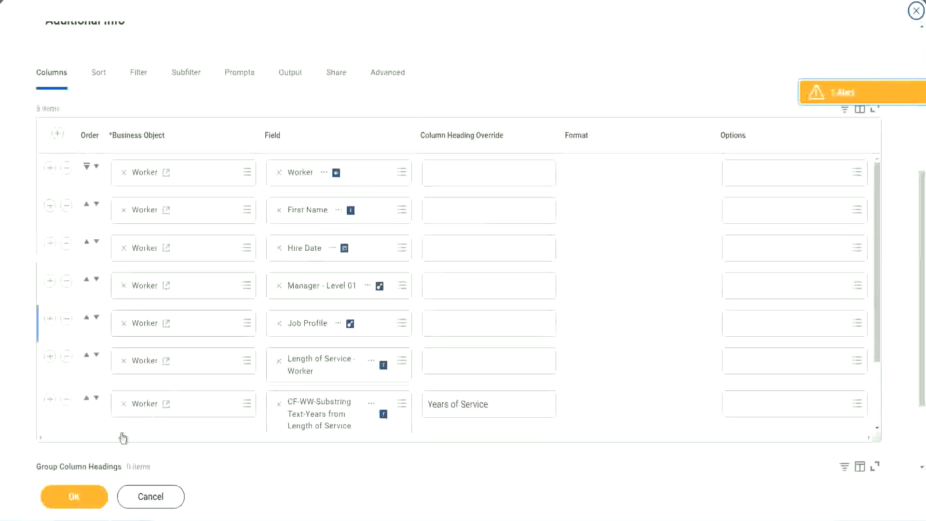
Step: Add an empty Worker column row to the report and remove the CF-WW-Substring Text-Years from Length of Service row
{"action": "left_click", "coordinate": [50, 400]}
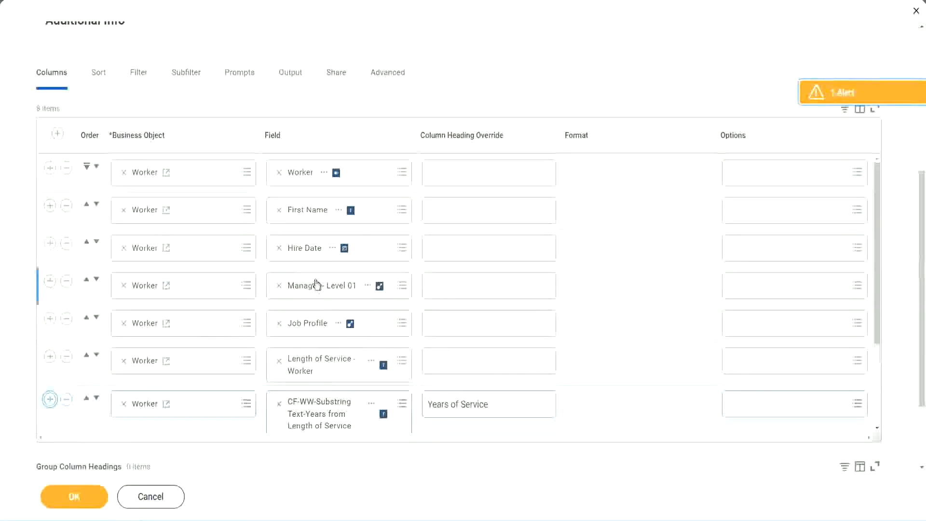
{"action": "scroll", "coordinate": [485, 314], "scroll_direction": "down", "scroll_amount": 2}
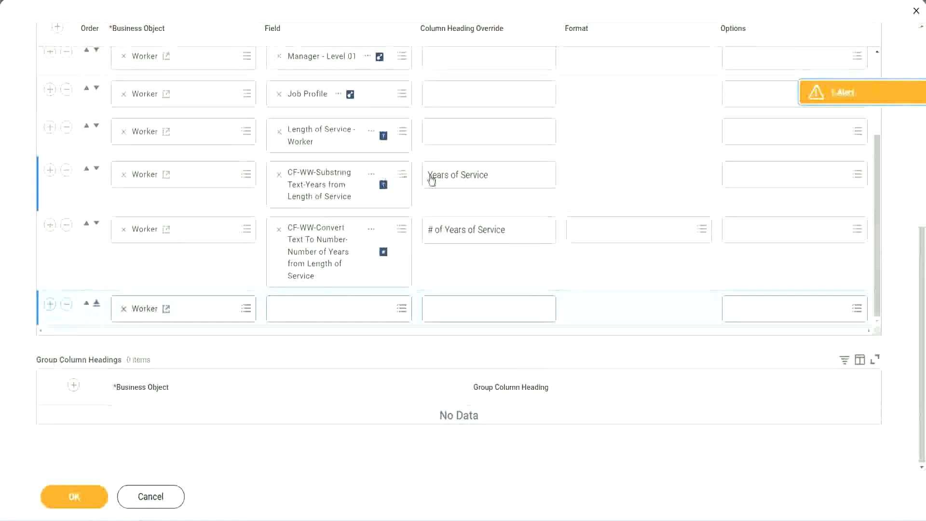
{"action": "left_click", "coordinate": [67, 171]}
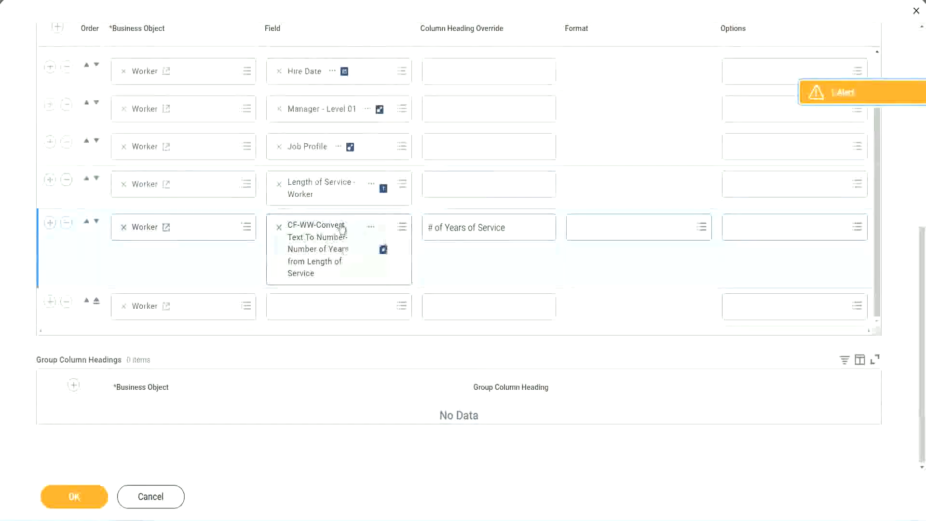
Step: Set the new column's field to CF-WW-Eval Exp-Derive Experience Bands from Years of Service and enter Experience as its heading override
{"action": "left_click", "coordinate": [303, 305]}
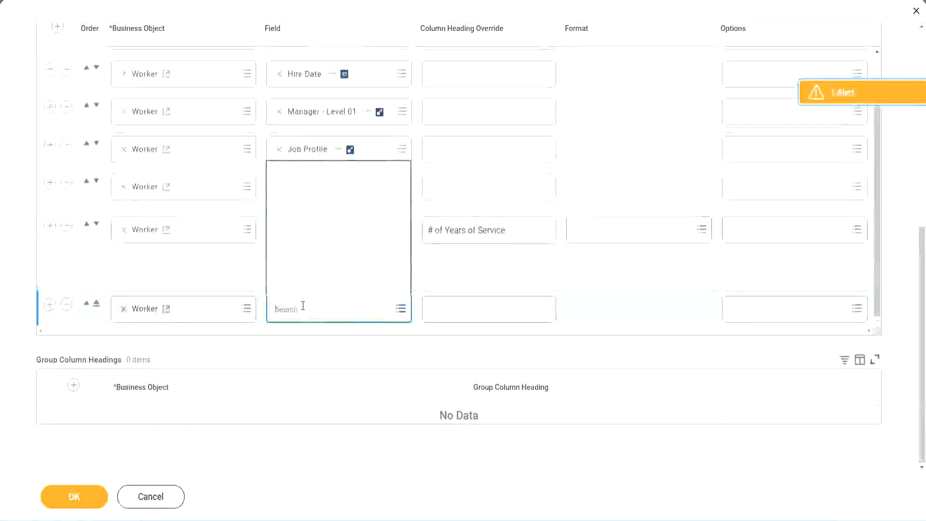
{"action": "key", "text": "ctrl+v"}
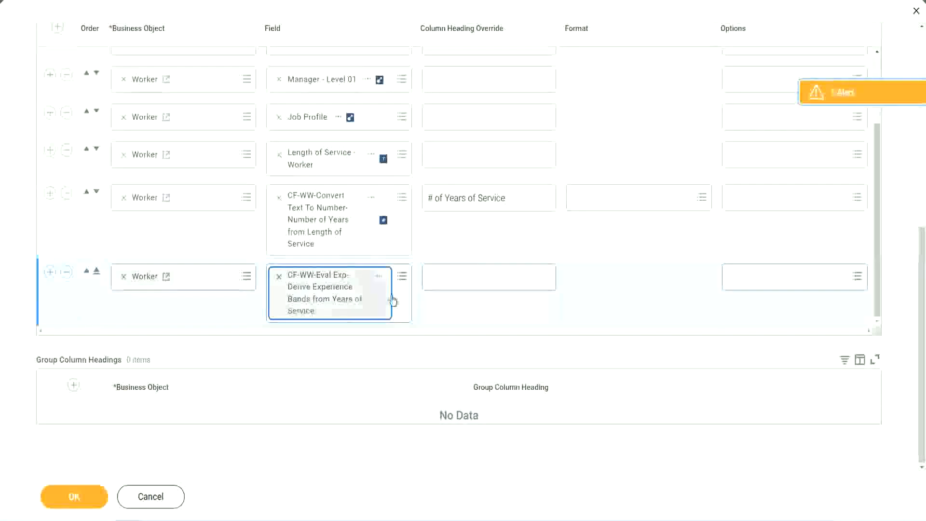
{"action": "left_click", "coordinate": [472, 277]}
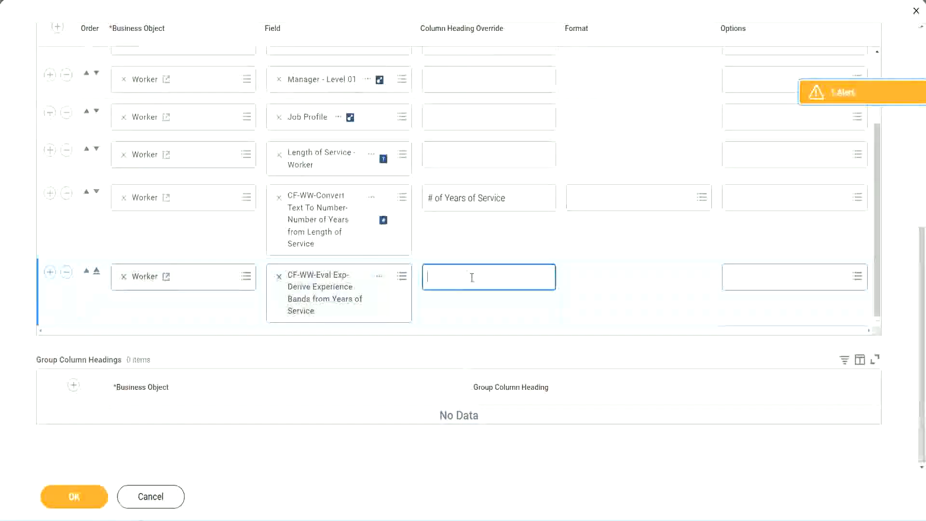
{"action": "type", "text": "Expe"}
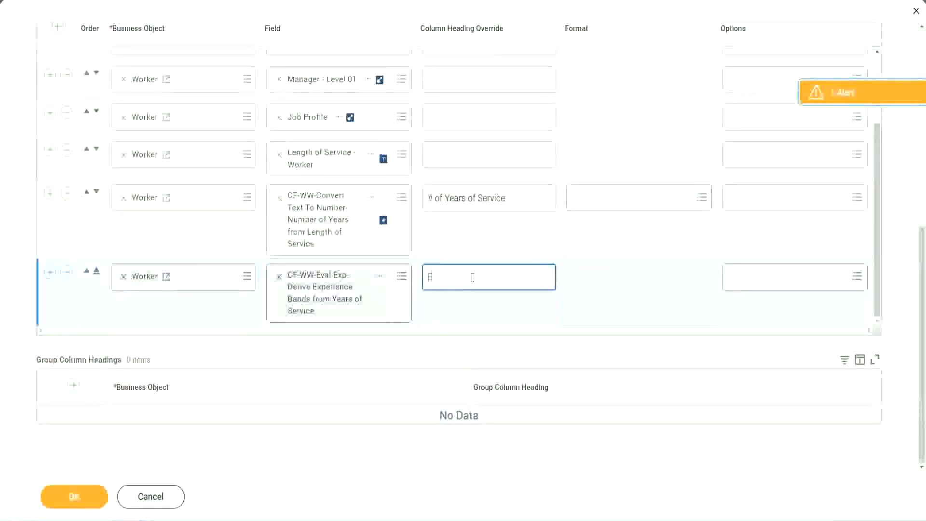
{"action": "type", "text": "rience"}
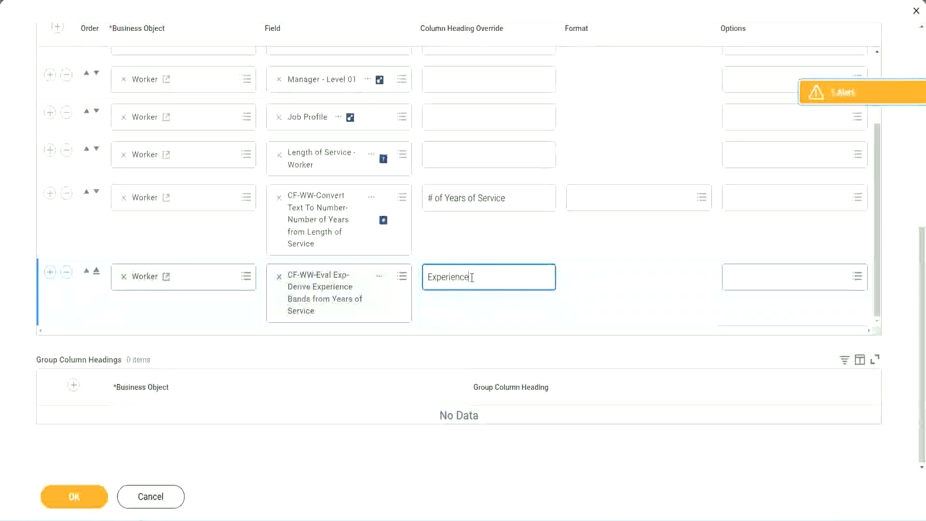
Step: Complete the new column's heading override as Experience Bands and save the report definition
{"action": "type", "text": " Bands"}
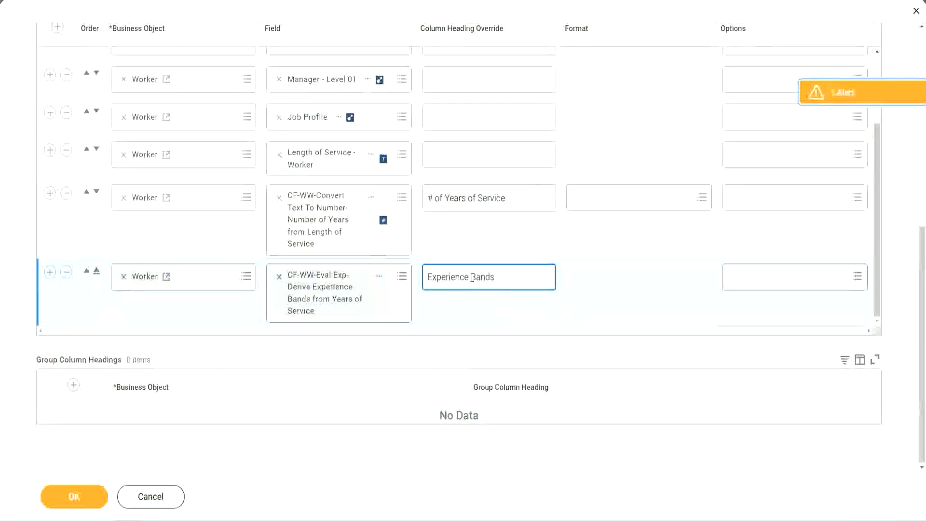
{"action": "left_click", "coordinate": [85, 498]}
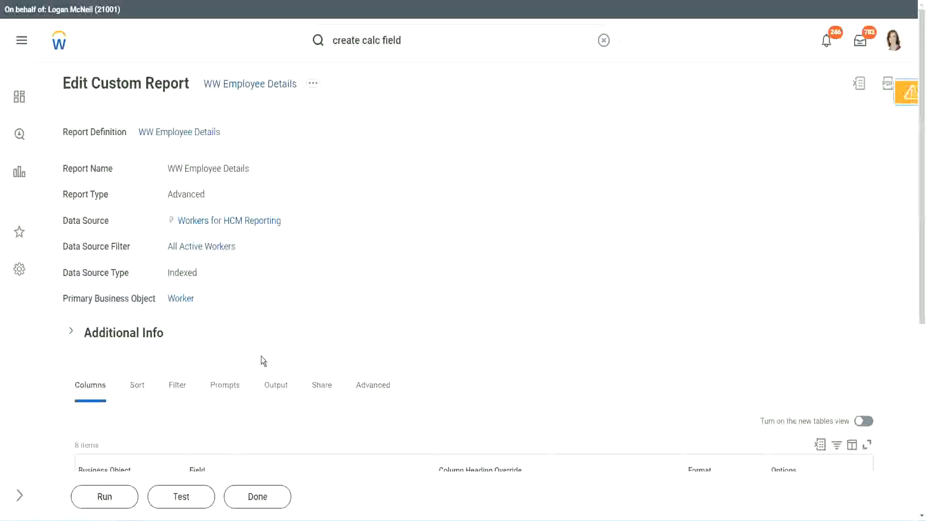
{"action": "scroll", "coordinate": [289, 331], "scroll_direction": "down", "scroll_amount": 3}
Step: Run the WW Employee Details report with all prompts left blank and check the first worker's years of service
{"action": "left_click", "coordinate": [107, 497]}
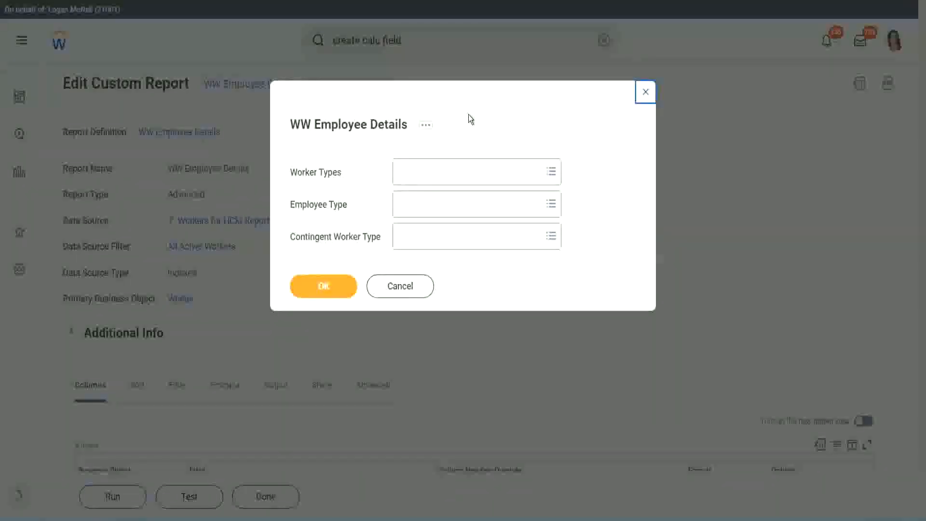
{"action": "left_click", "coordinate": [324, 287]}
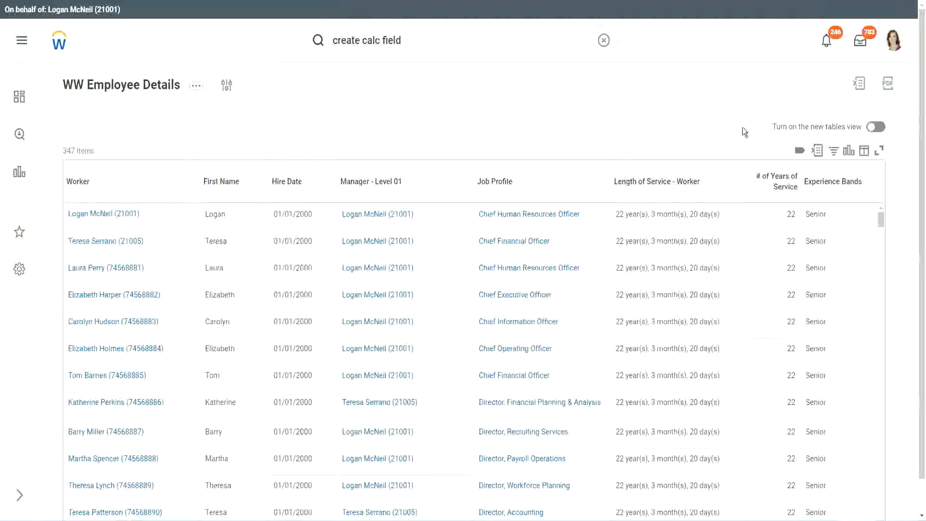
{"action": "scroll", "coordinate": [743, 127], "scroll_direction": "down", "scroll_amount": 2}
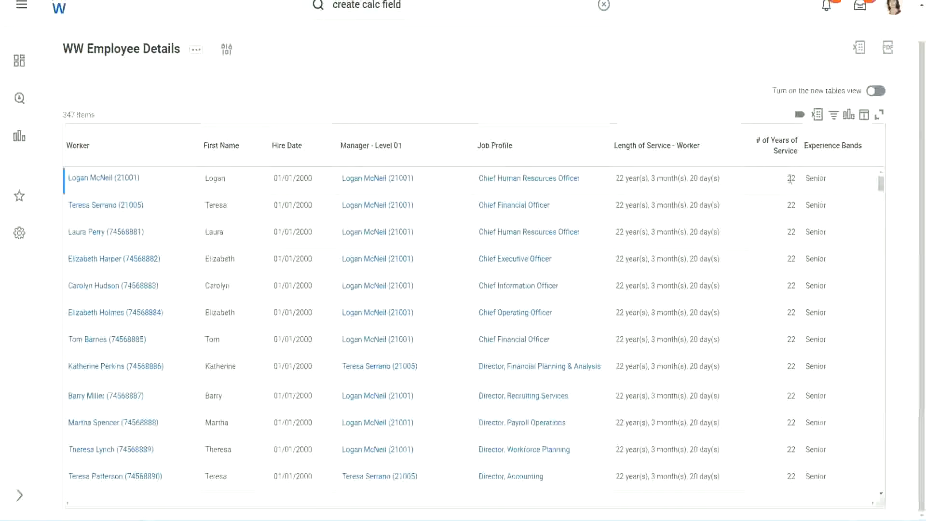
{"action": "double_click", "coordinate": [791, 179]}
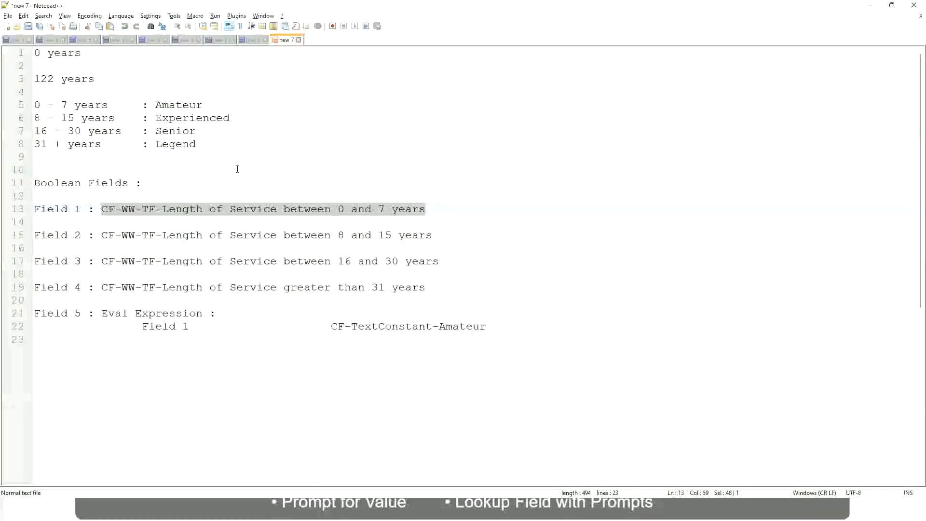
Step: Switch to the Notepad++ notes and check which experience band is defined for 16 - 30 years
{"action": "left_click", "coordinate": [238, 170]}
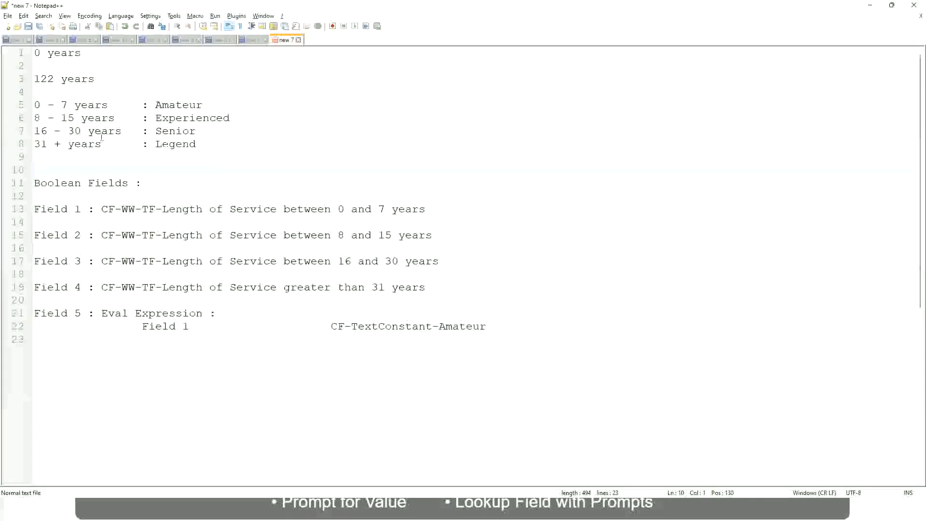
{"action": "left_click", "coordinate": [164, 129]}
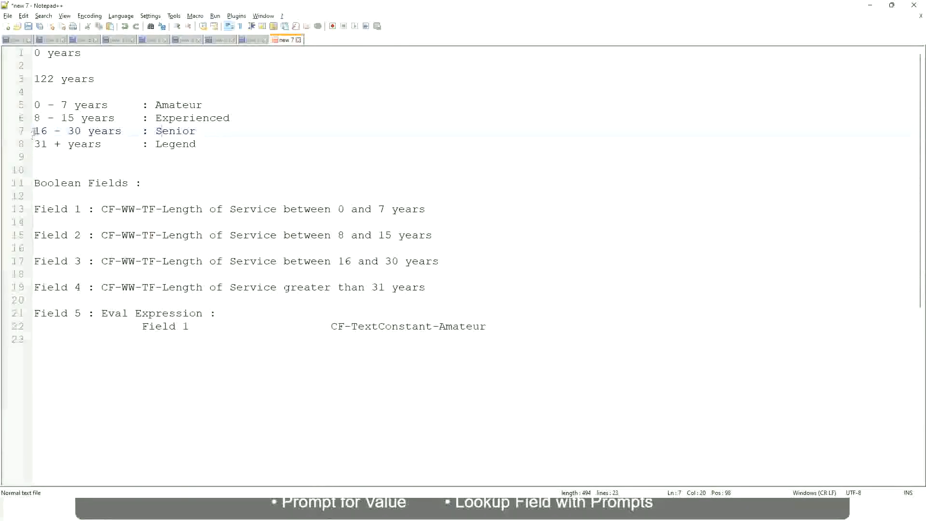
{"action": "left_click_drag", "start_coordinate": [34, 132], "coordinate": [91, 132]}
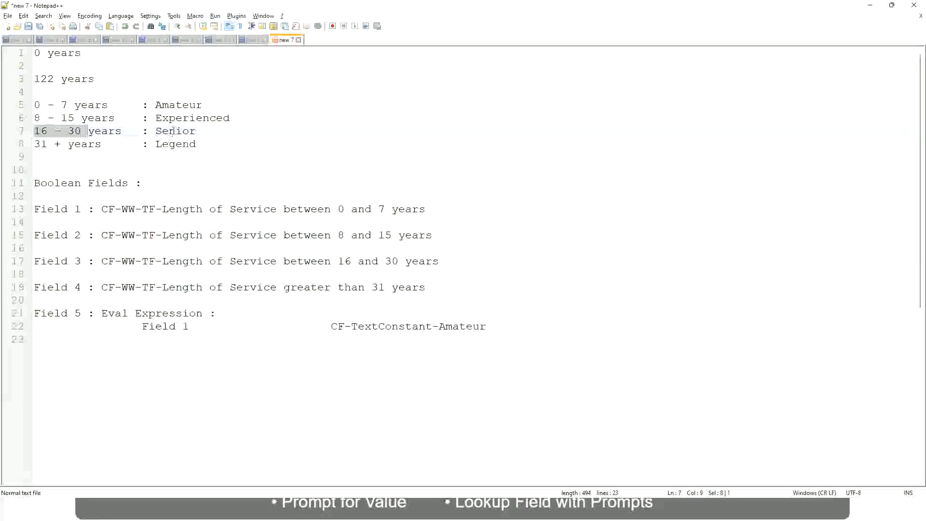
{"action": "double_click", "coordinate": [173, 131]}
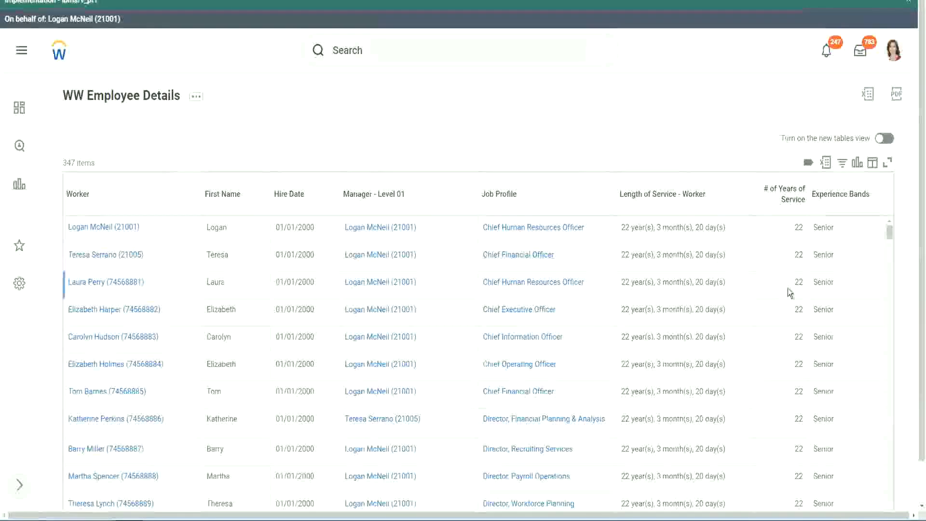
Step: Return to the Workday report and compare the years of service with the Experience Bands values row by row
{"action": "scroll", "coordinate": [792, 290], "scroll_direction": "down", "scroll_amount": 2}
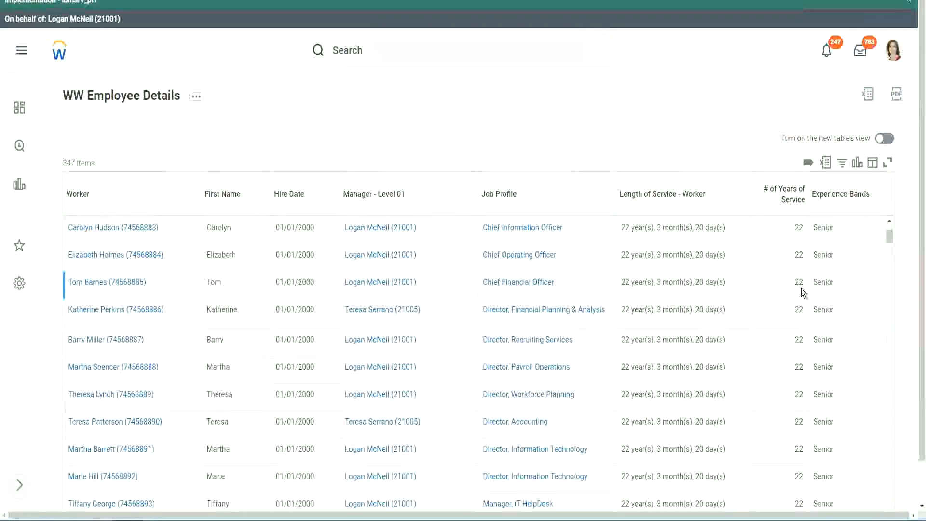
{"action": "scroll", "coordinate": [802, 292], "scroll_direction": "down", "scroll_amount": 5}
{"action": "scroll", "coordinate": [807, 319], "scroll_direction": "down", "scroll_amount": 5}
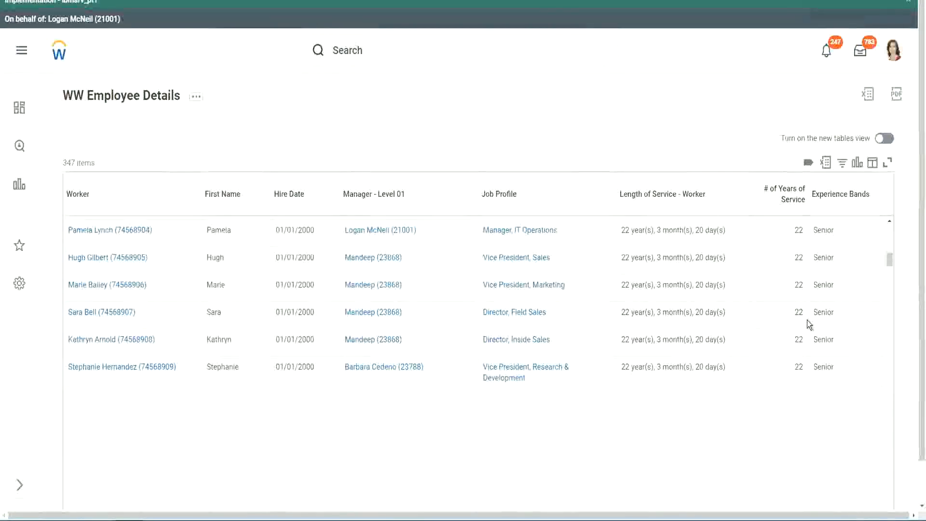
{"action": "scroll", "coordinate": [807, 320], "scroll_direction": "down", "scroll_amount": 3}
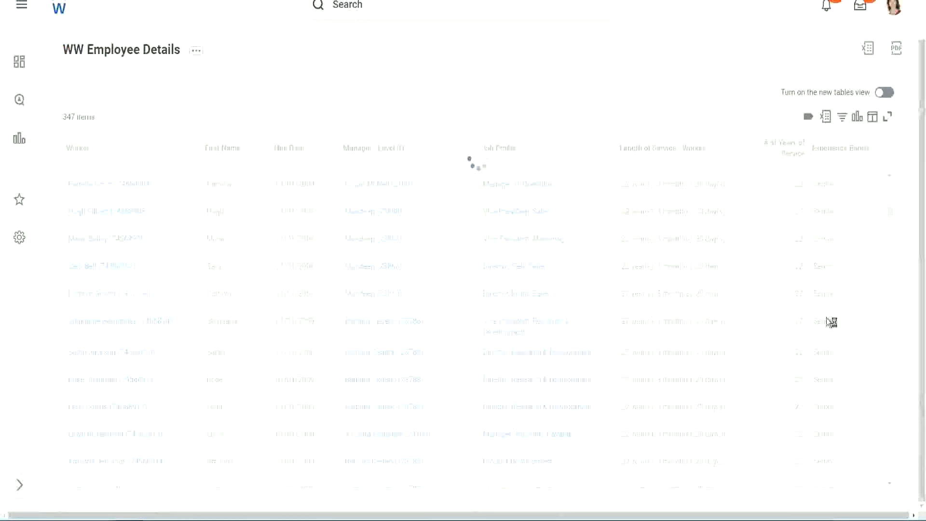
{"action": "scroll", "coordinate": [859, 271], "scroll_direction": "down", "scroll_amount": 5}
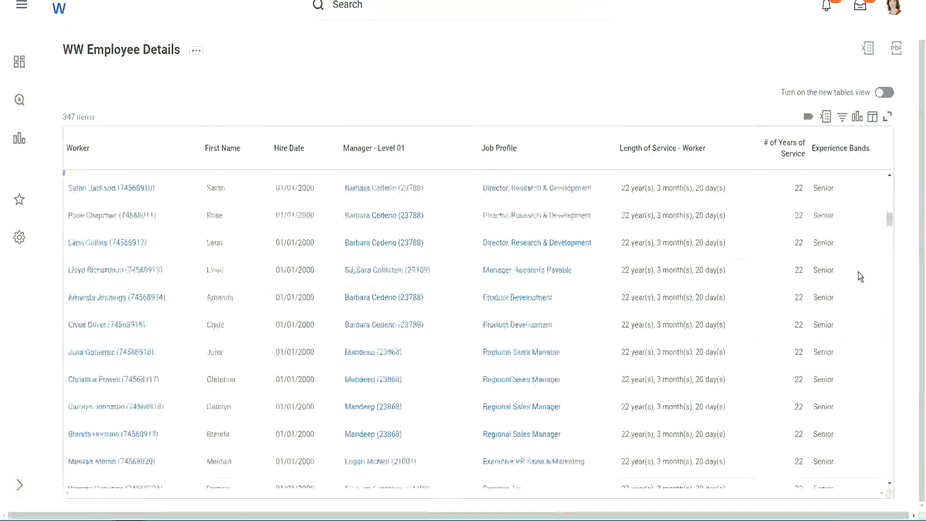
{"action": "scroll", "coordinate": [858, 272], "scroll_direction": "down", "scroll_amount": 3}
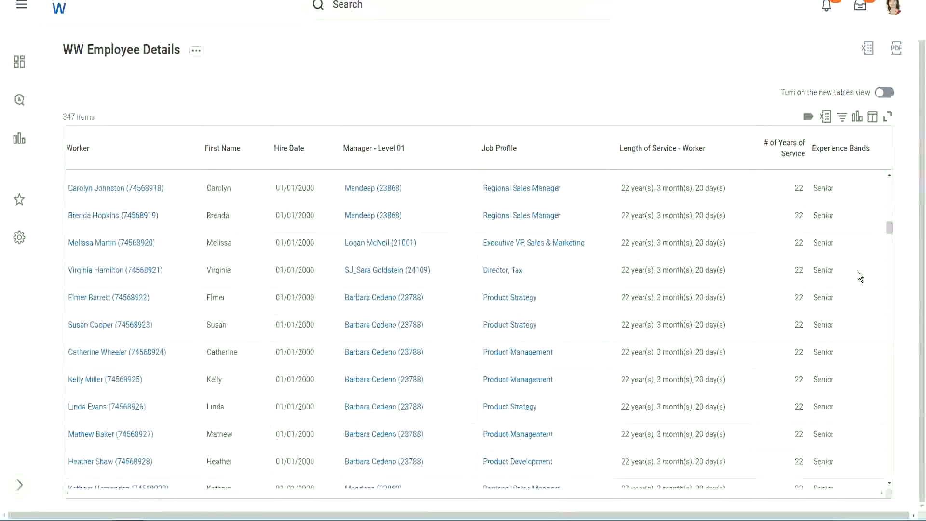
{"action": "scroll", "coordinate": [859, 271], "scroll_direction": "down", "scroll_amount": 8}
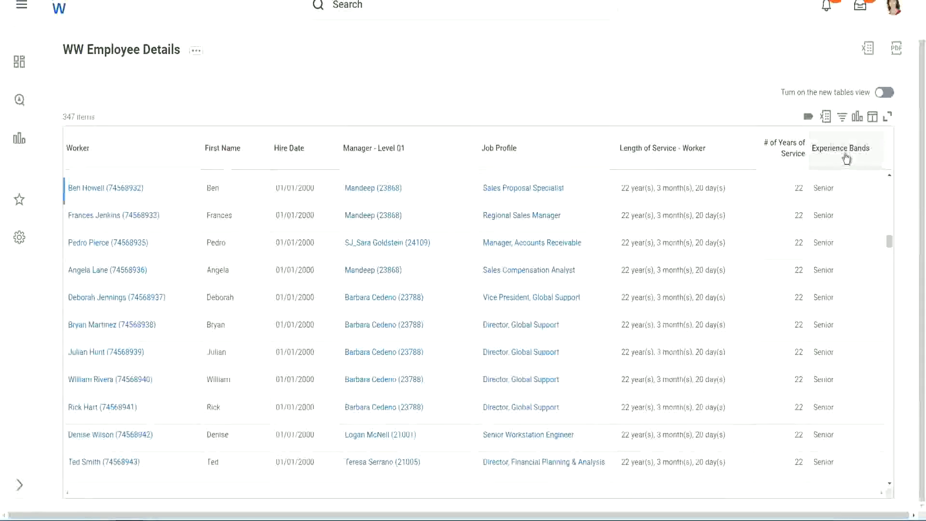
Step: Filter the Experience Bands column for values that contain Amateur
{"action": "left_click", "coordinate": [845, 157]}
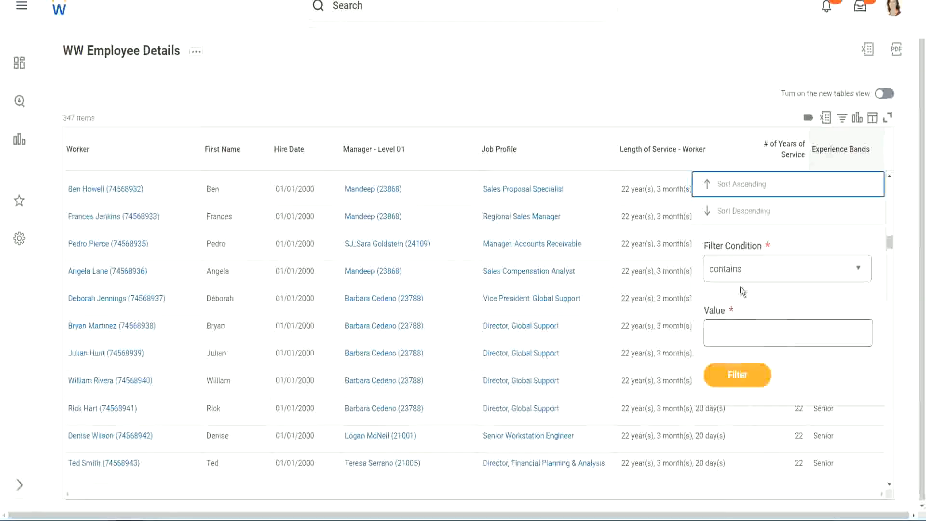
{"action": "left_click", "coordinate": [734, 325]}
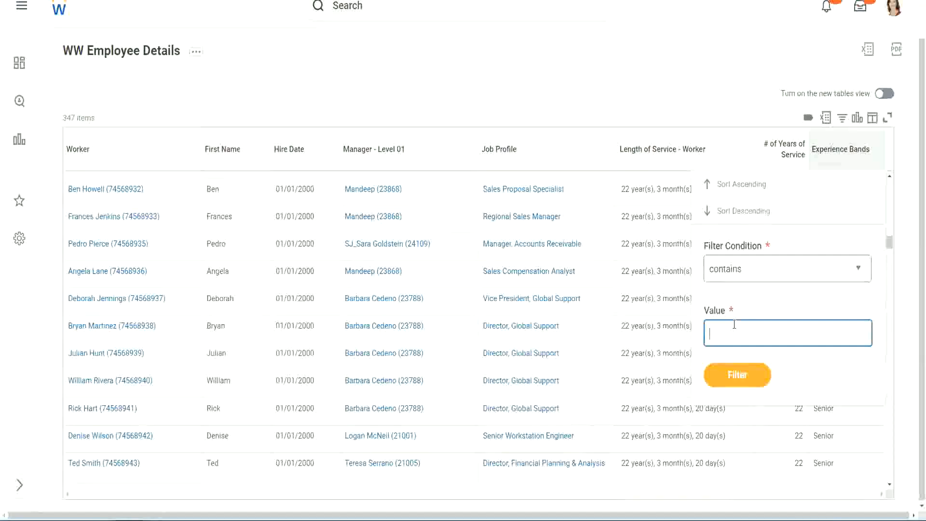
{"action": "type", "text": "Amate"}
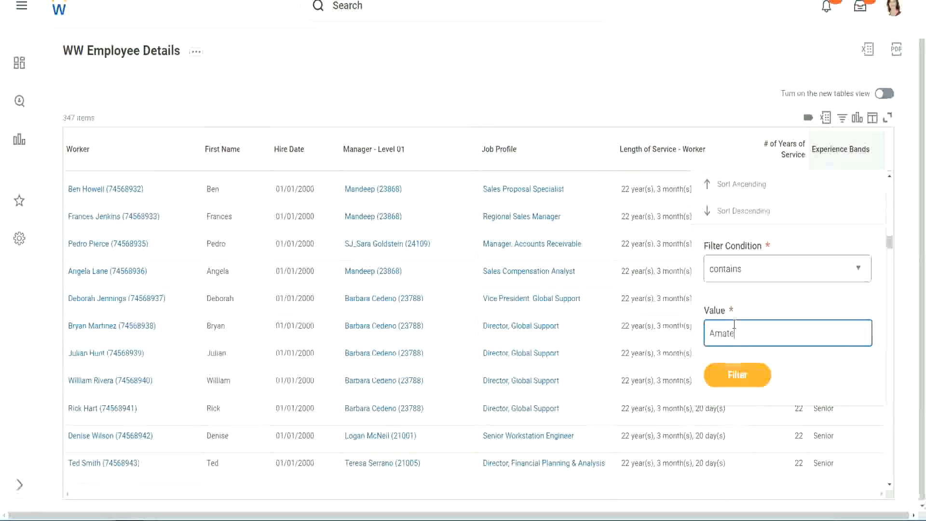
{"action": "type", "text": "ur"}
{"action": "left_click", "coordinate": [734, 374]}
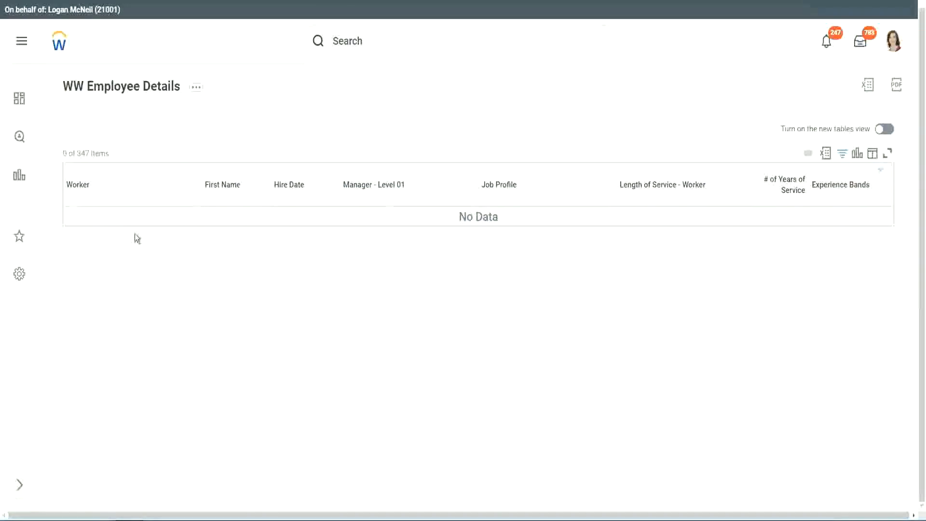
Step: Change the Experience Bands filter value to Legend and apply it
{"action": "left_click", "coordinate": [838, 186]}
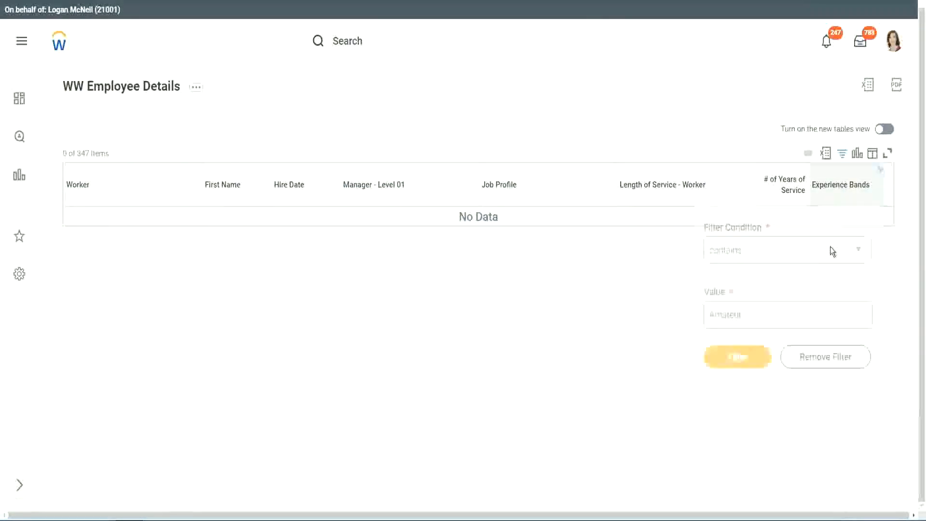
{"action": "left_click", "coordinate": [748, 314]}
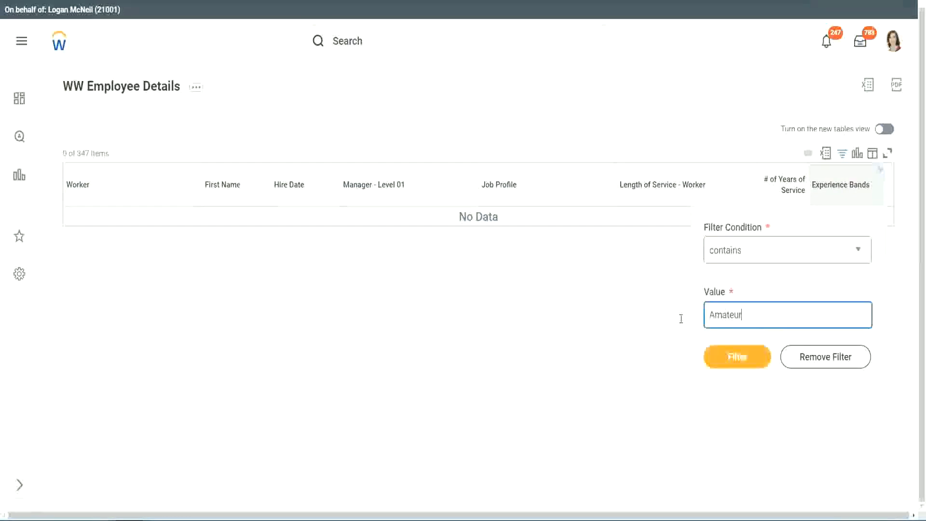
{"action": "left_click_drag", "start_coordinate": [681, 319], "coordinate": [661, 317]}
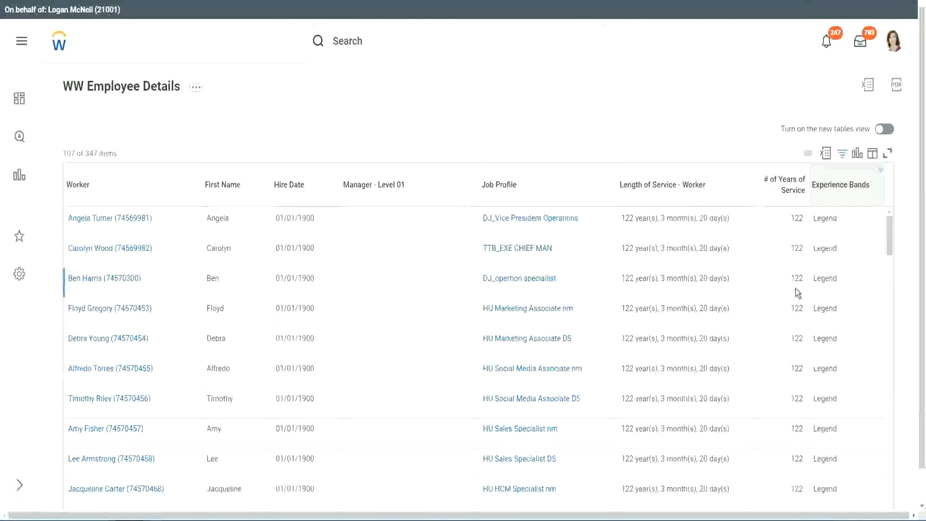
Step: Examine the hire dates and years of service of the Legend workers through the end of the filtered list
{"action": "scroll", "coordinate": [795, 290], "scroll_direction": "down", "scroll_amount": 15}
{"action": "scroll", "coordinate": [795, 288], "scroll_direction": "down", "scroll_amount": 5}
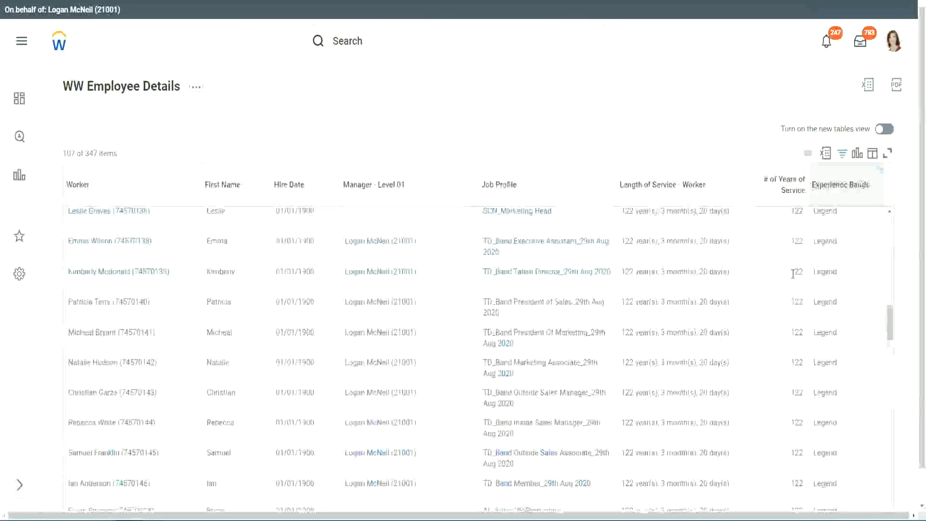
{"action": "scroll", "coordinate": [793, 276], "scroll_direction": "down", "scroll_amount": 15}
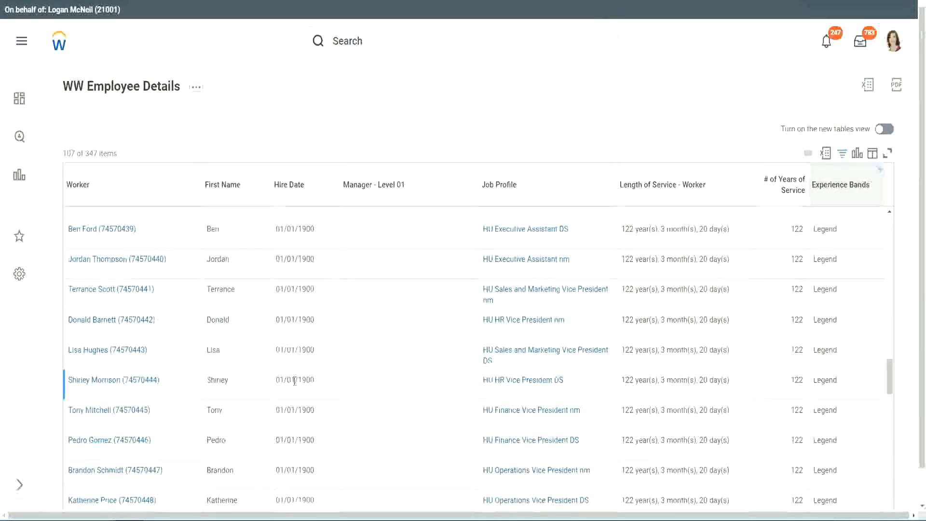
{"action": "double_click", "coordinate": [300, 377]}
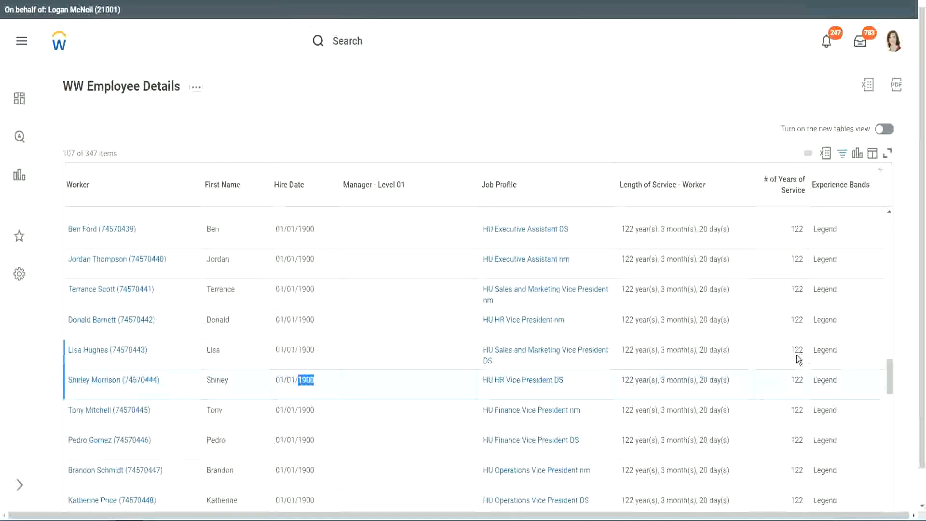
{"action": "scroll", "coordinate": [789, 362], "scroll_direction": "down", "scroll_amount": 2}
{"action": "scroll", "coordinate": [788, 363], "scroll_direction": "down", "scroll_amount": 5}
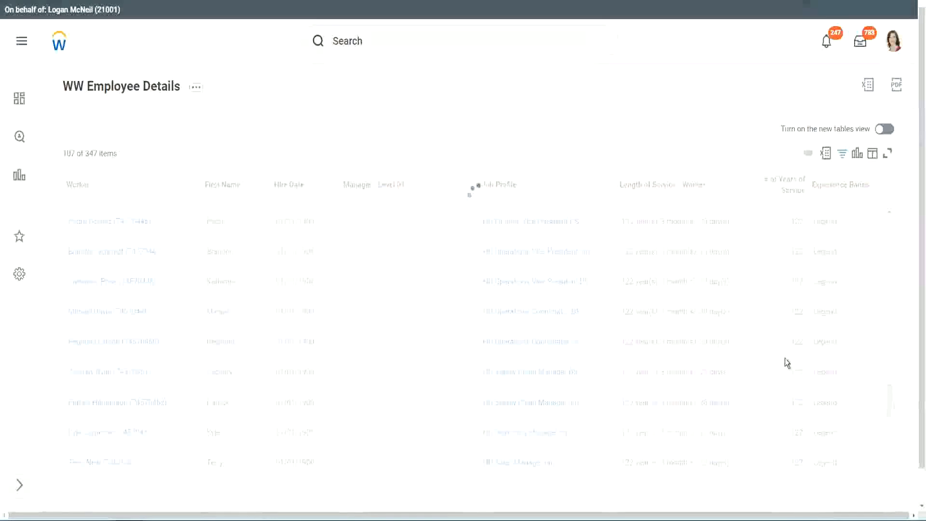
{"action": "scroll", "coordinate": [785, 358], "scroll_direction": "down", "scroll_amount": 3}
{"action": "scroll", "coordinate": [786, 358], "scroll_direction": "down", "scroll_amount": 15}
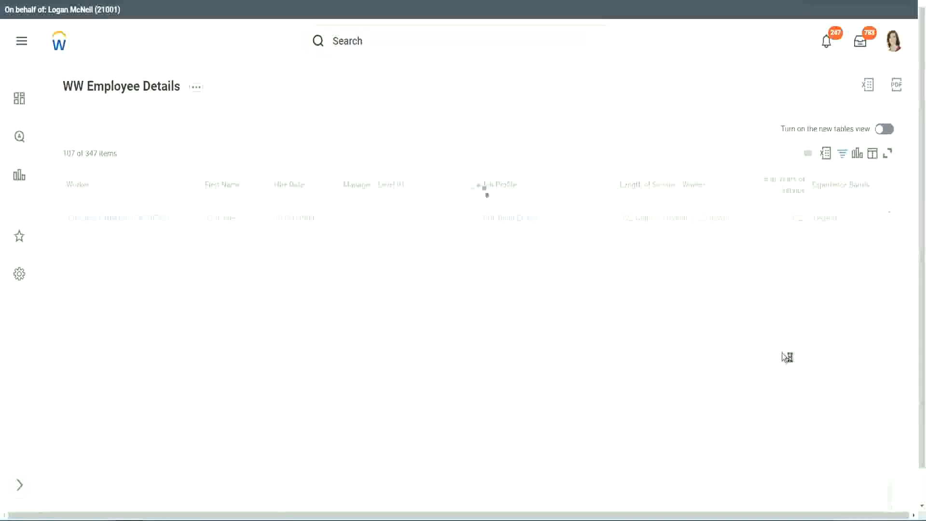
{"action": "scroll", "coordinate": [775, 322], "scroll_direction": "down", "scroll_amount": 5}
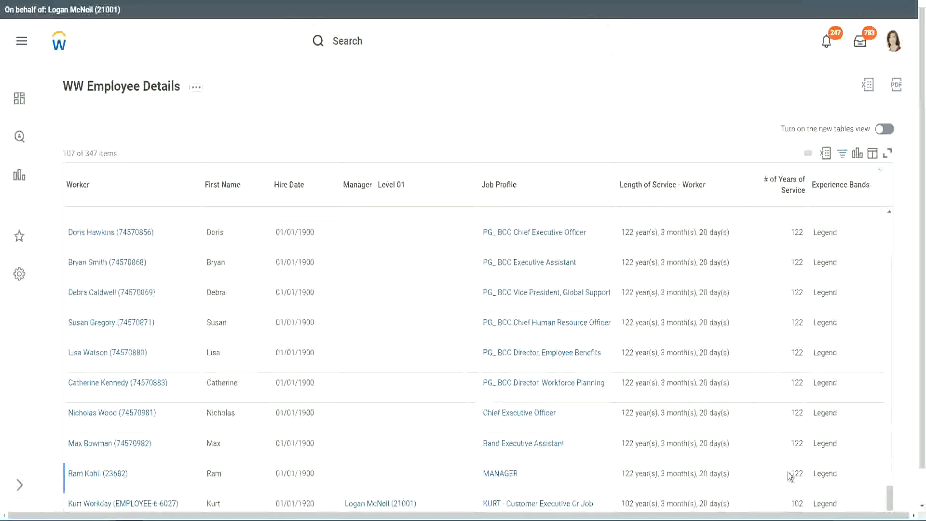
{"action": "double_click", "coordinate": [797, 504]}
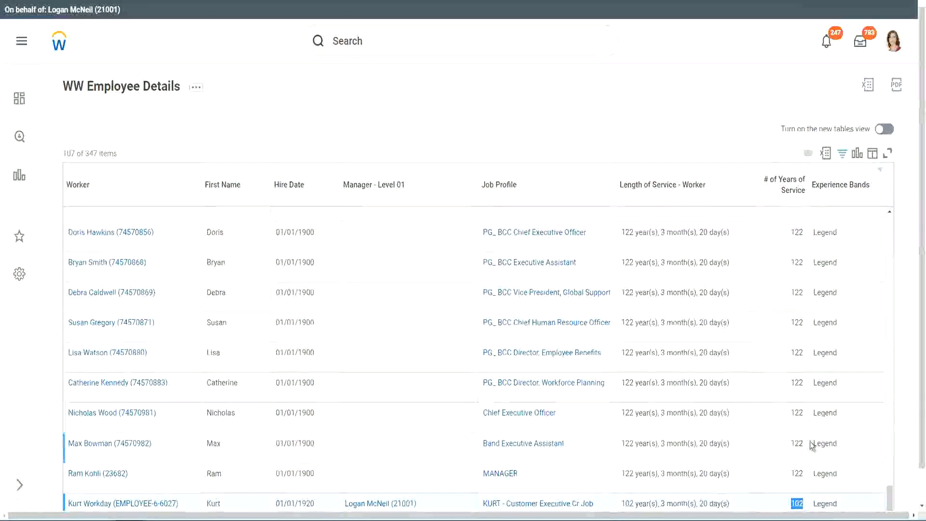
{"action": "left_click_drag", "start_coordinate": [797, 413], "coordinate": [804, 413]}
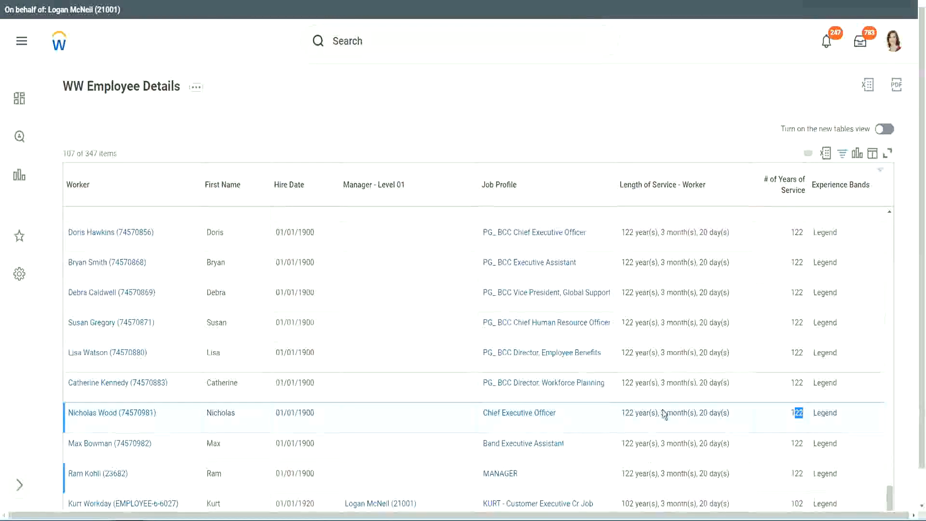
{"action": "left_click", "coordinate": [779, 384]}
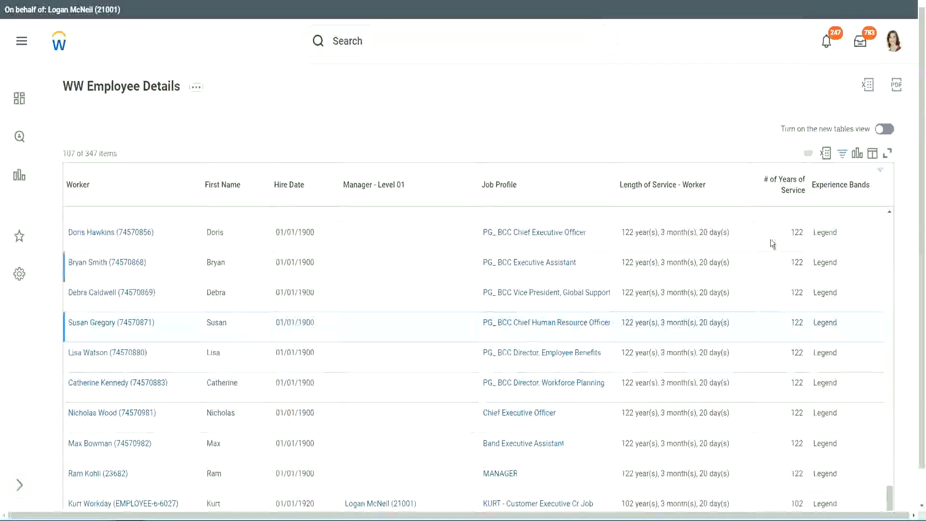
Step: Change the Experience Bands filter value to Experienced and apply it
{"action": "left_click", "coordinate": [844, 187]}
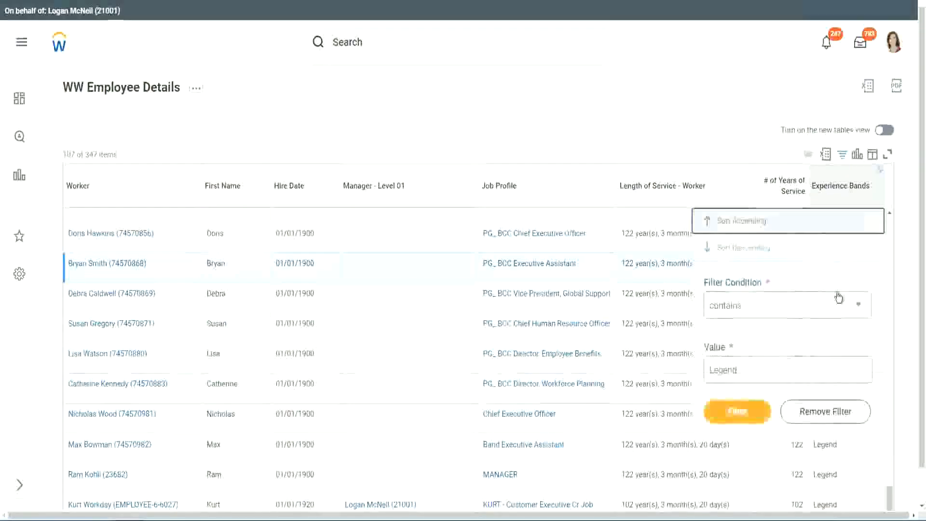
{"action": "left_click", "coordinate": [758, 369]}
{"action": "double_click", "coordinate": [732, 370]}
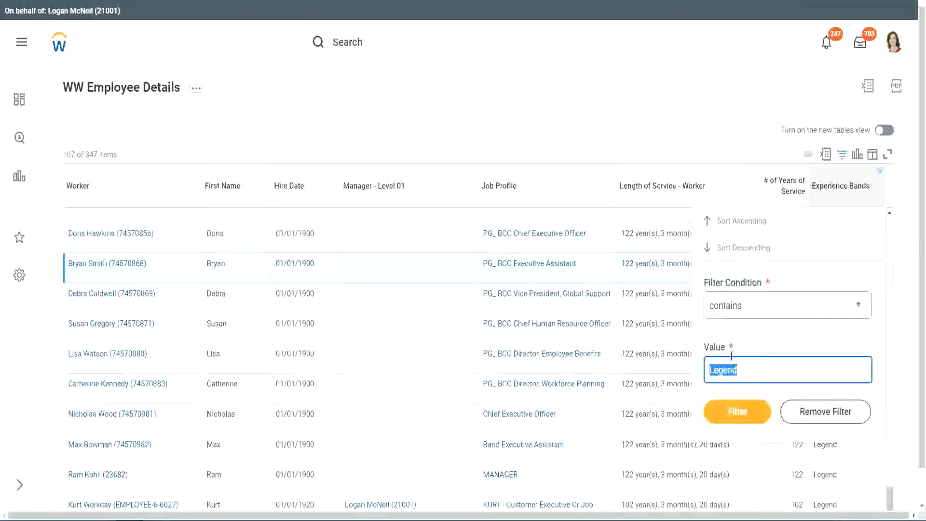
{"action": "type", "text": "Ex"}
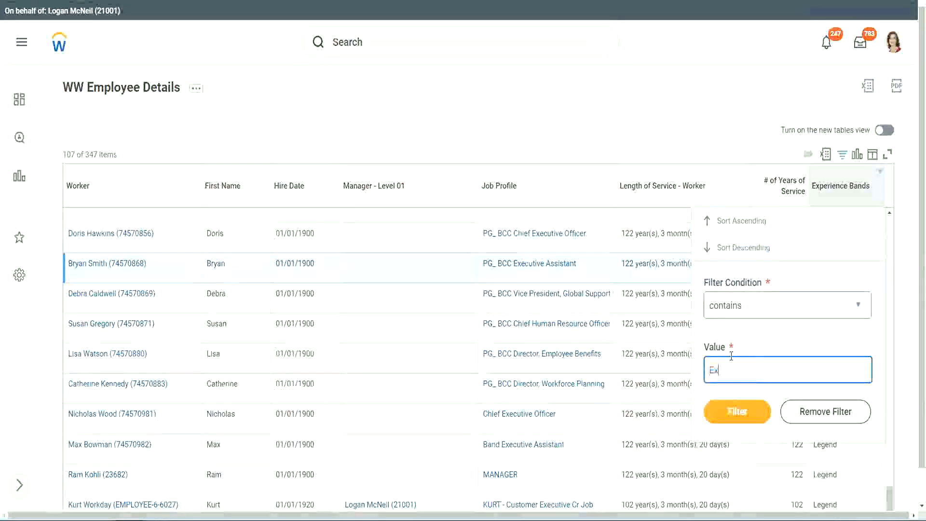
{"action": "type", "text": "pe"}
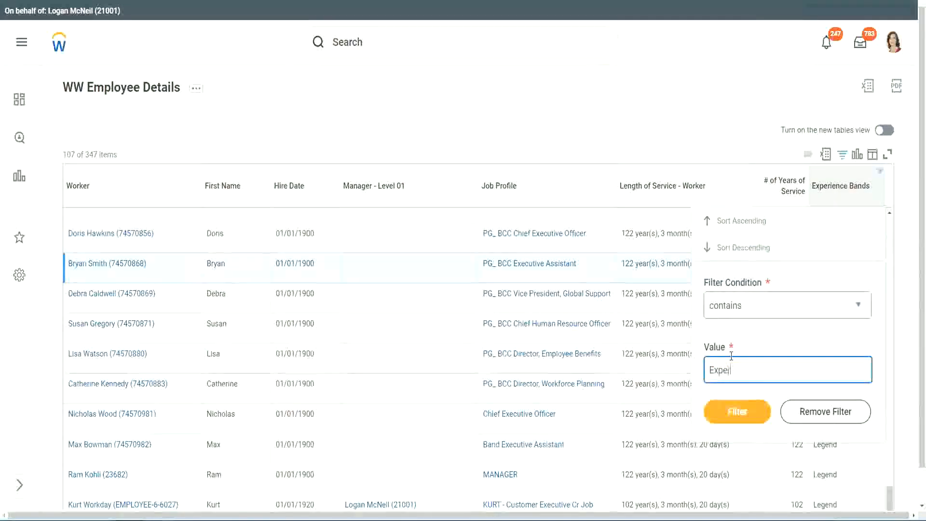
{"action": "type", "text": "rienced"}
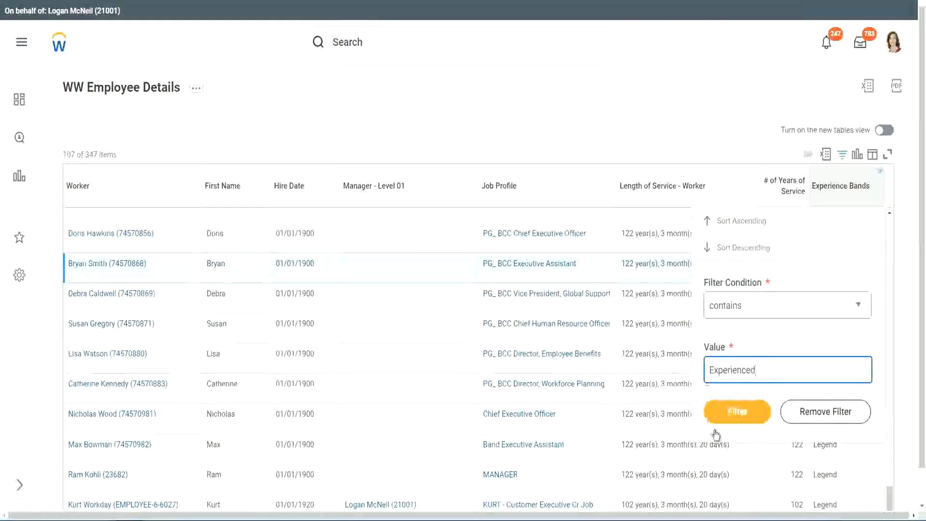
{"action": "left_click", "coordinate": [744, 410]}
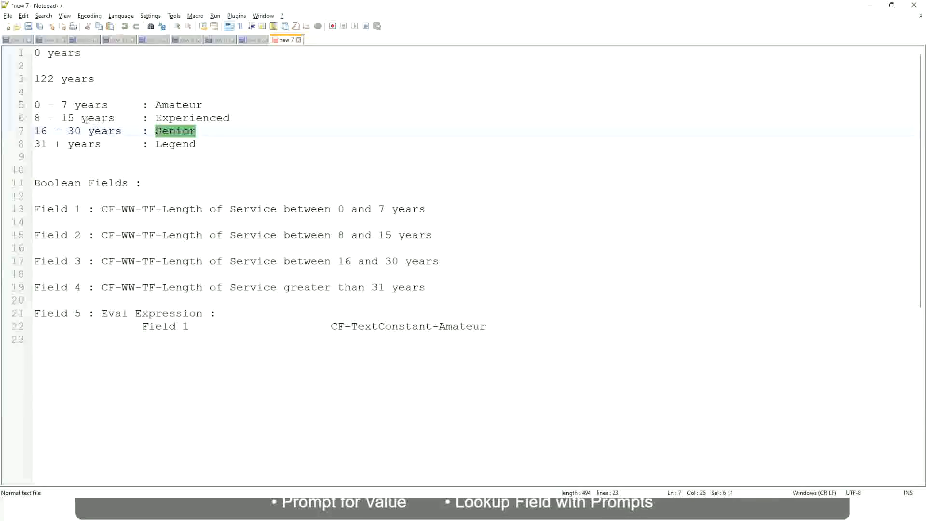
Step: Switch to the Notepad++ notes and check the years range defined for the Experienced band
{"action": "left_click", "coordinate": [51, 119]}
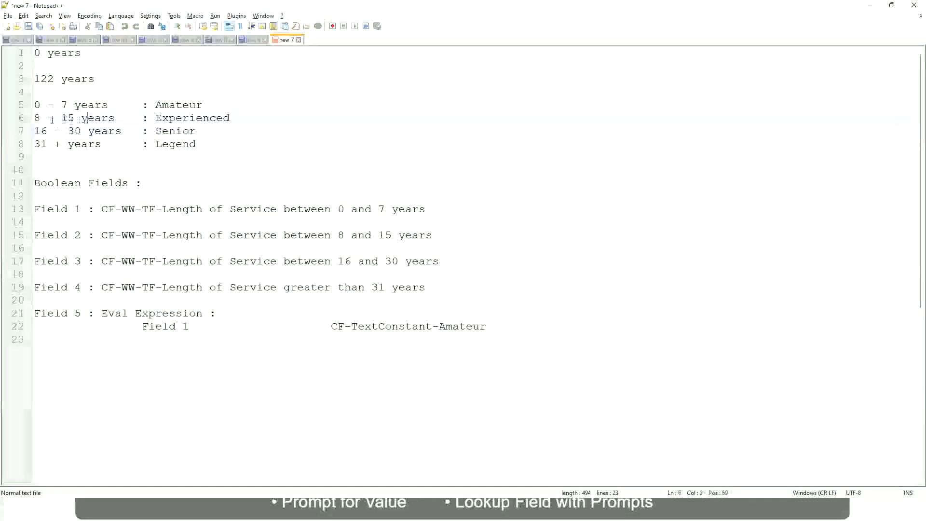
{"action": "left_click_drag", "start_coordinate": [41, 119], "coordinate": [75, 119]}
{"action": "left_click", "coordinate": [76, 119]}
{"action": "left_click", "coordinate": [108, 119]}
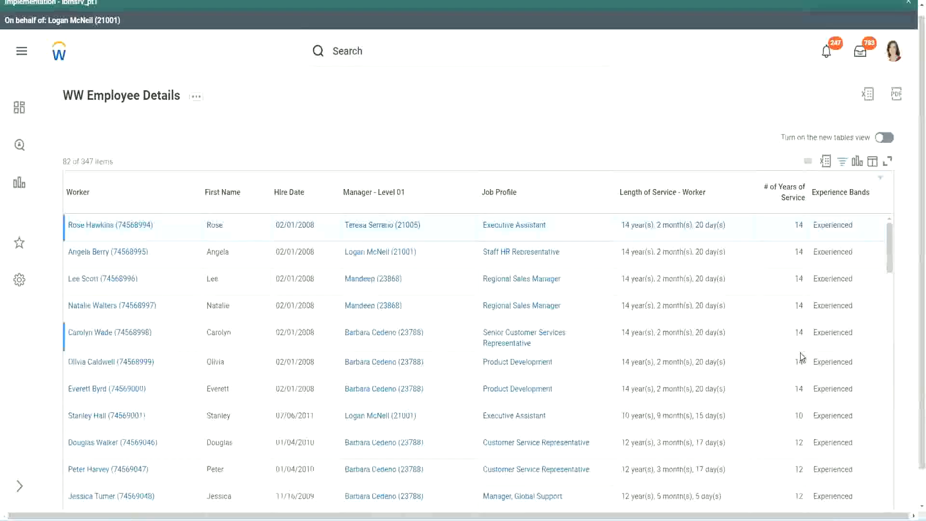
Step: Return to the Workday report and check the years of service of the Experienced workers down the filtered list
{"action": "scroll", "coordinate": [800, 355], "scroll_direction": "down", "scroll_amount": 3}
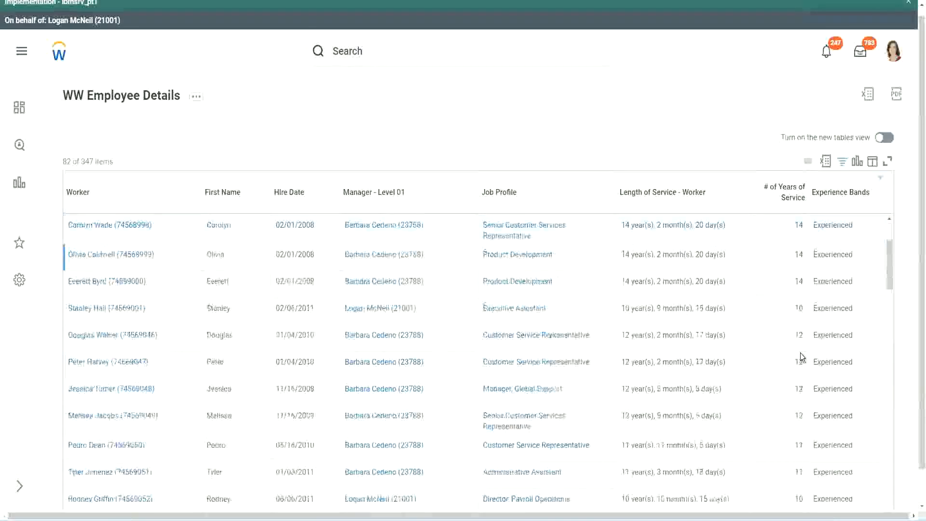
{"action": "double_click", "coordinate": [798, 254]}
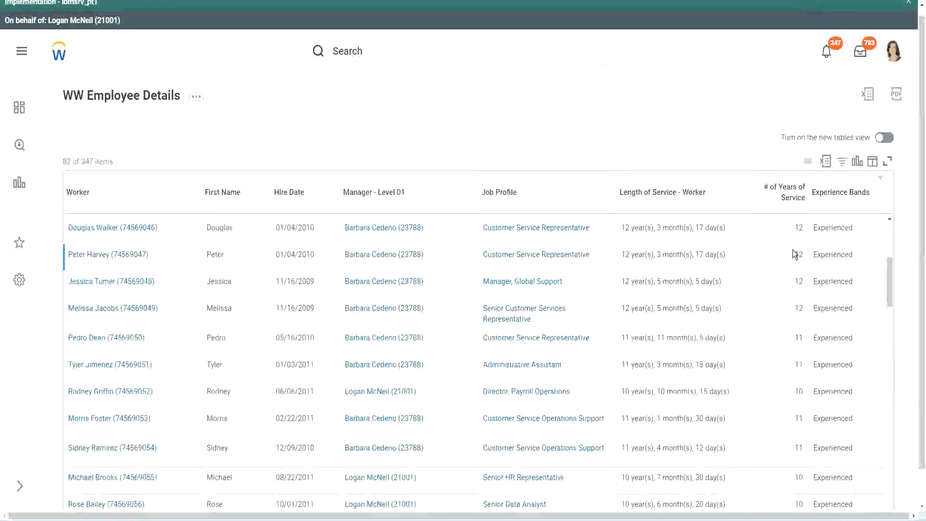
{"action": "double_click", "coordinate": [820, 254]}
{"action": "scroll", "coordinate": [791, 387], "scroll_direction": "down", "scroll_amount": 3}
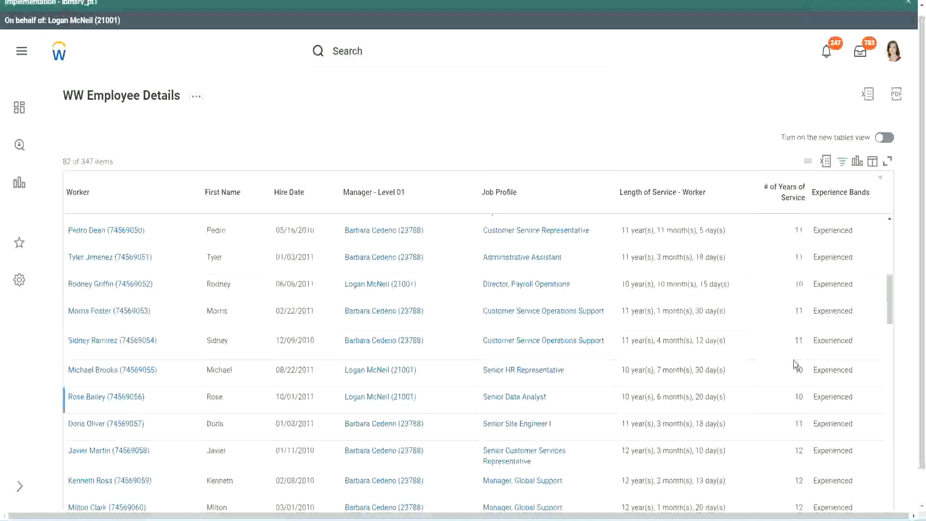
{"action": "left_click", "coordinate": [799, 340]}
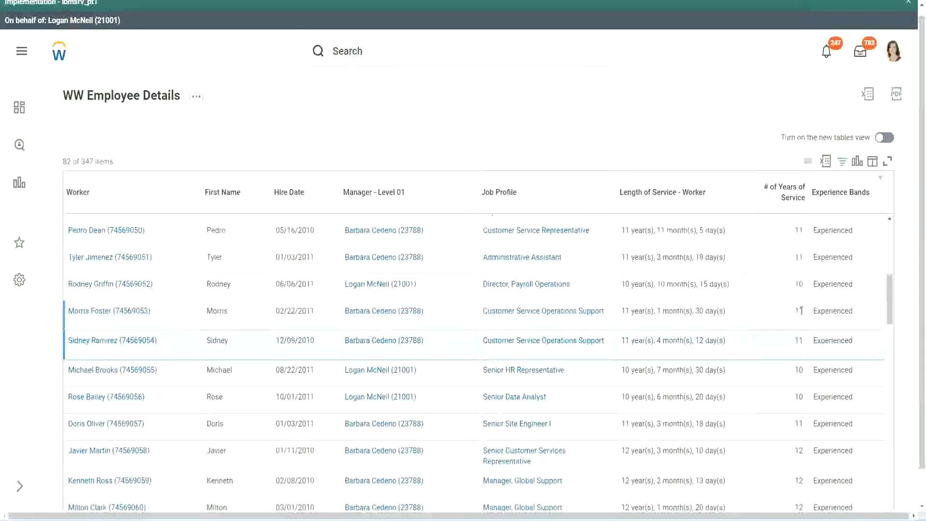
{"action": "left_click", "coordinate": [844, 310]}
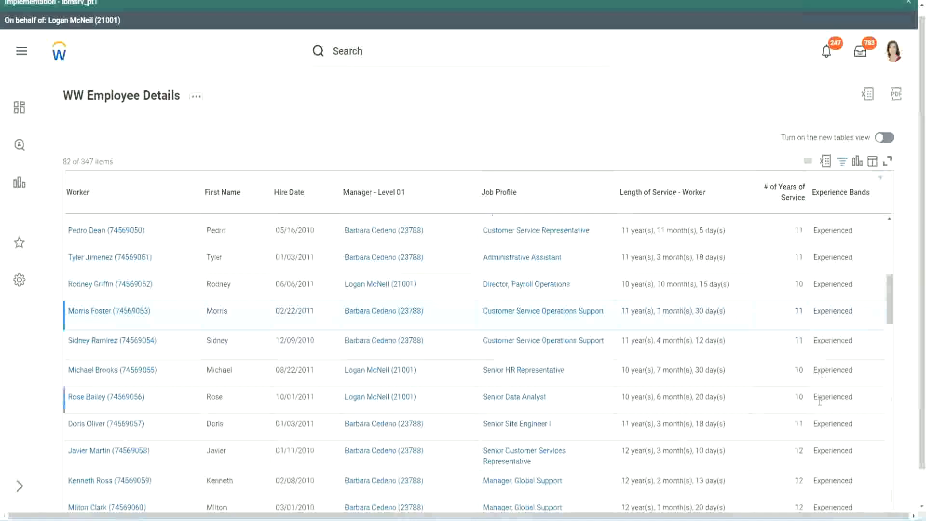
{"action": "scroll", "coordinate": [819, 400], "scroll_direction": "down", "scroll_amount": 5}
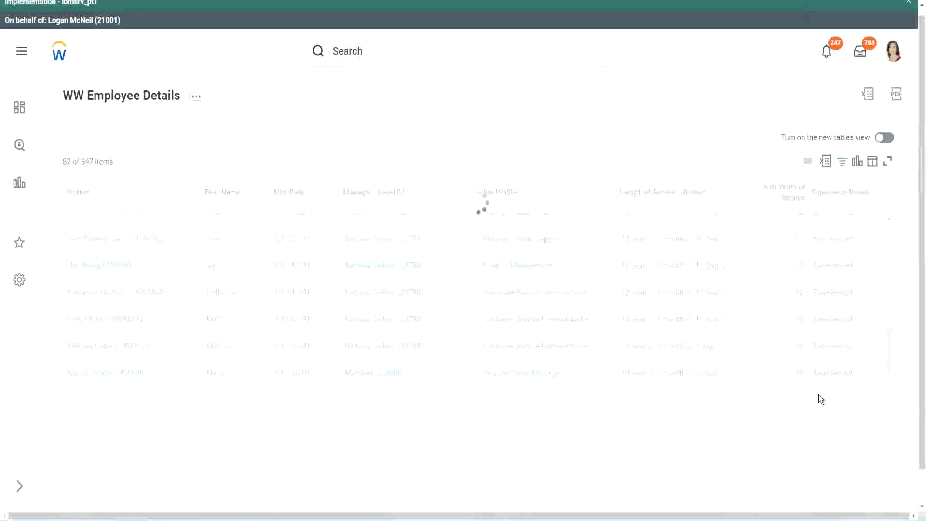